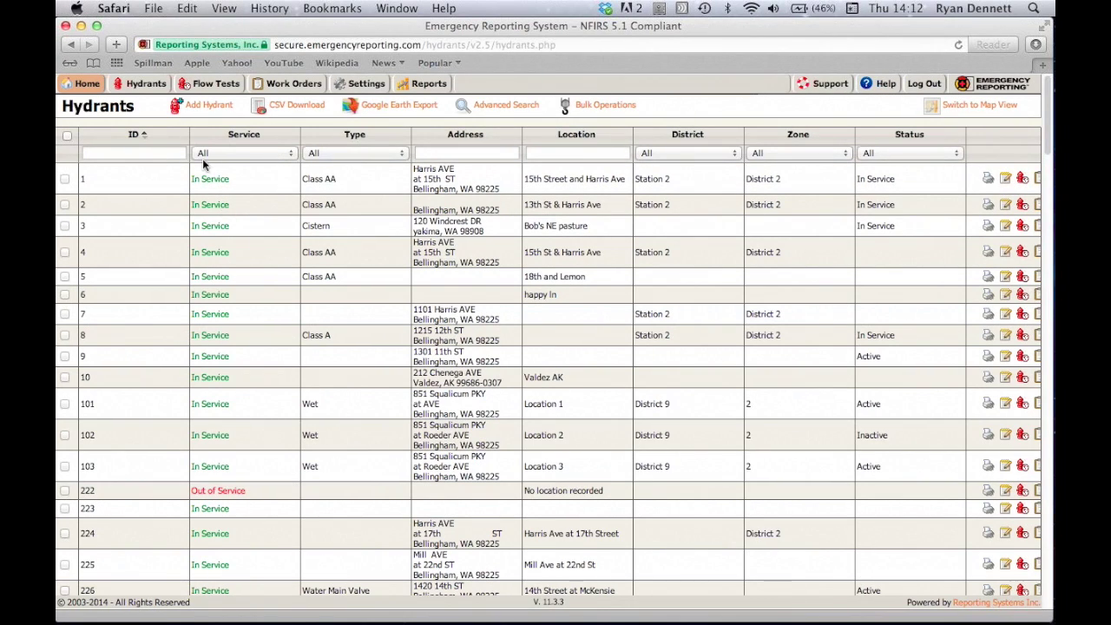
Check the available hydrant type filters and filter the hydrant list to addresses containing "harris"
left_click(322, 155)
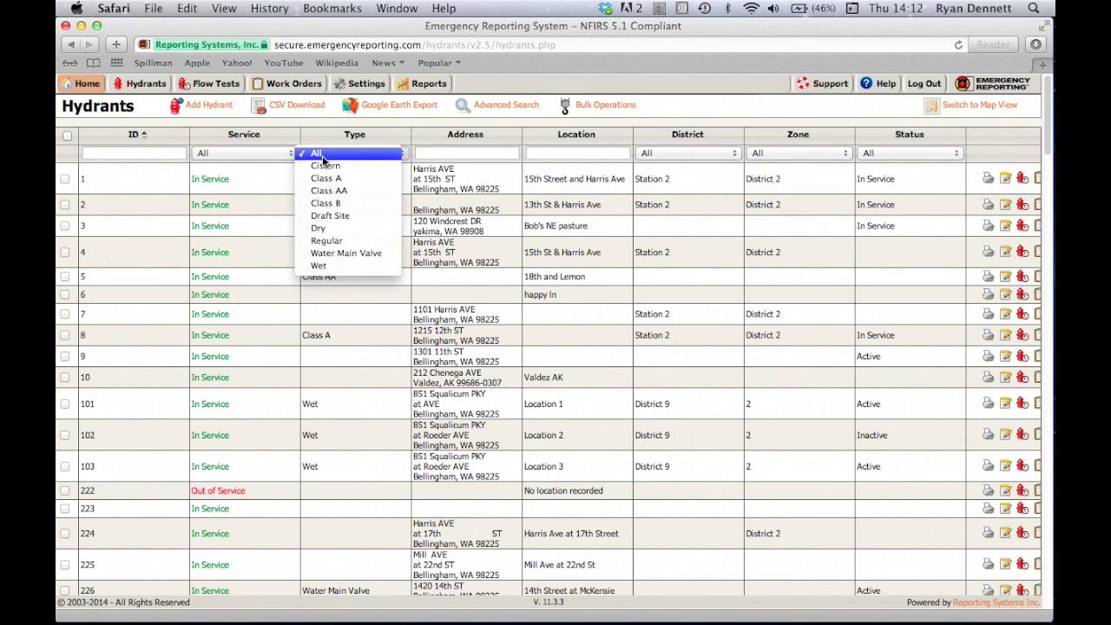
left_click(381, 154)
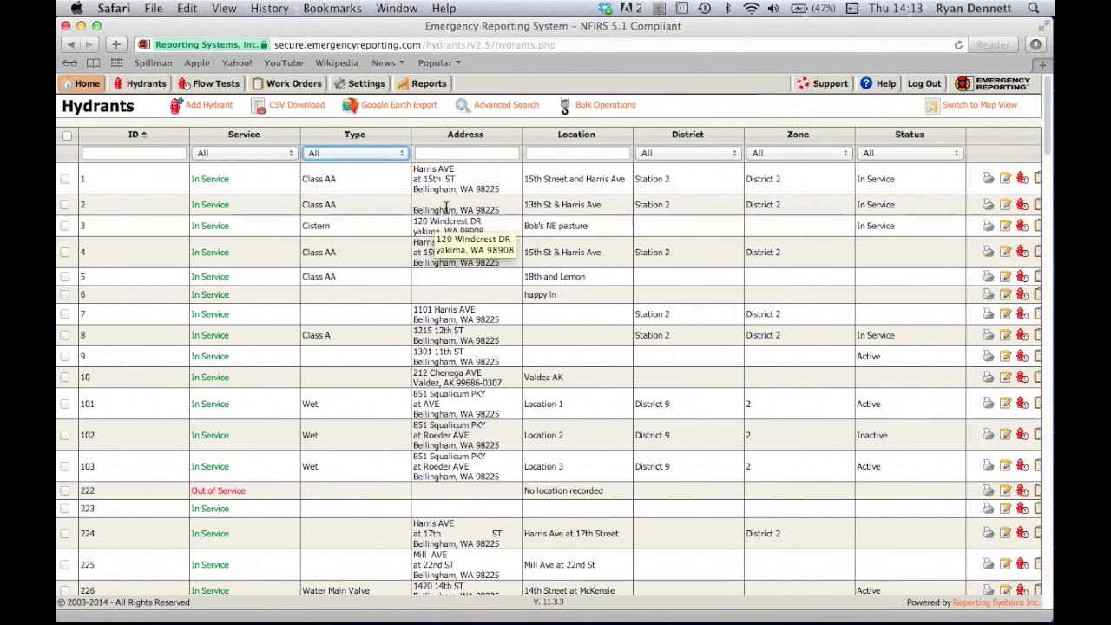
left_click(454, 153)
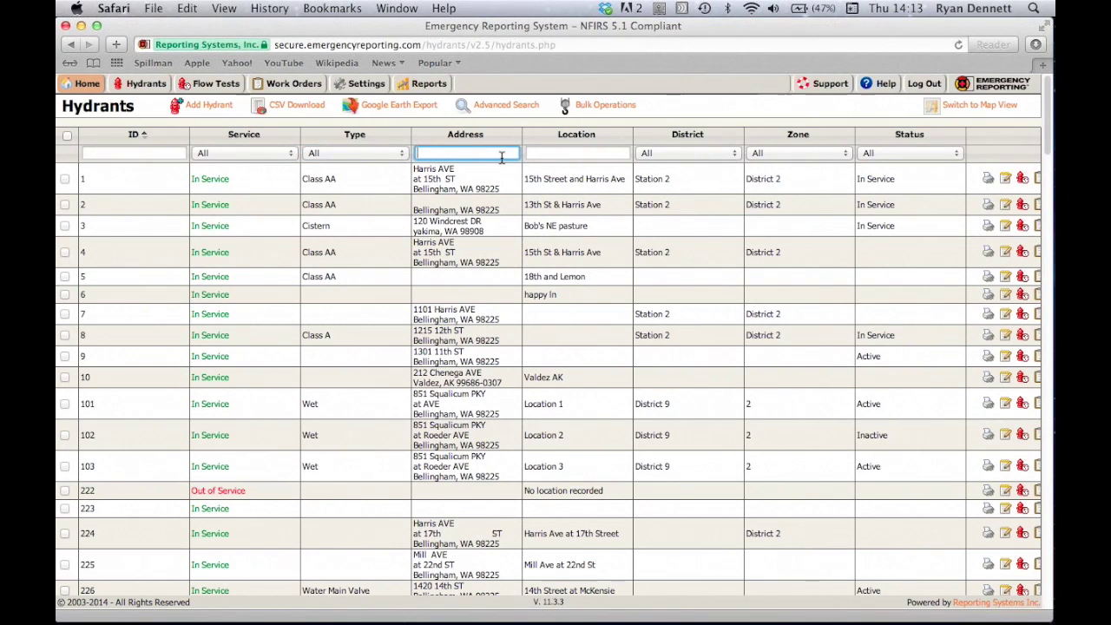
type("harris")
key("Return")
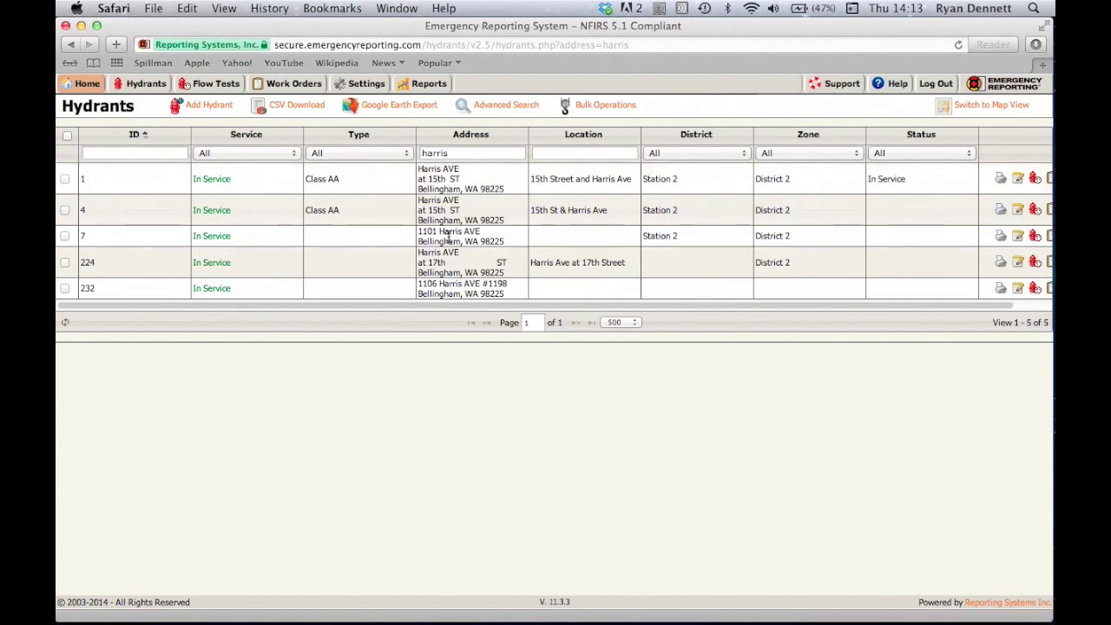
Clear the address filter from the hydrant list and review the district filter options and the per-hydrant actions
left_click_drag(452, 155, 403, 155)
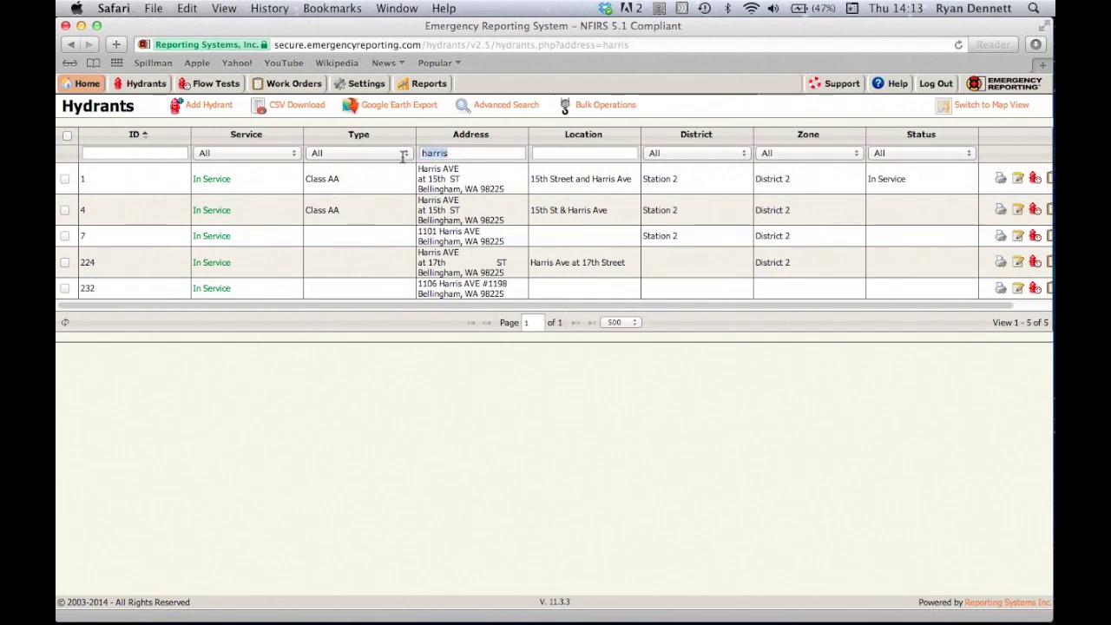
key("BackSpace")
key("Return")
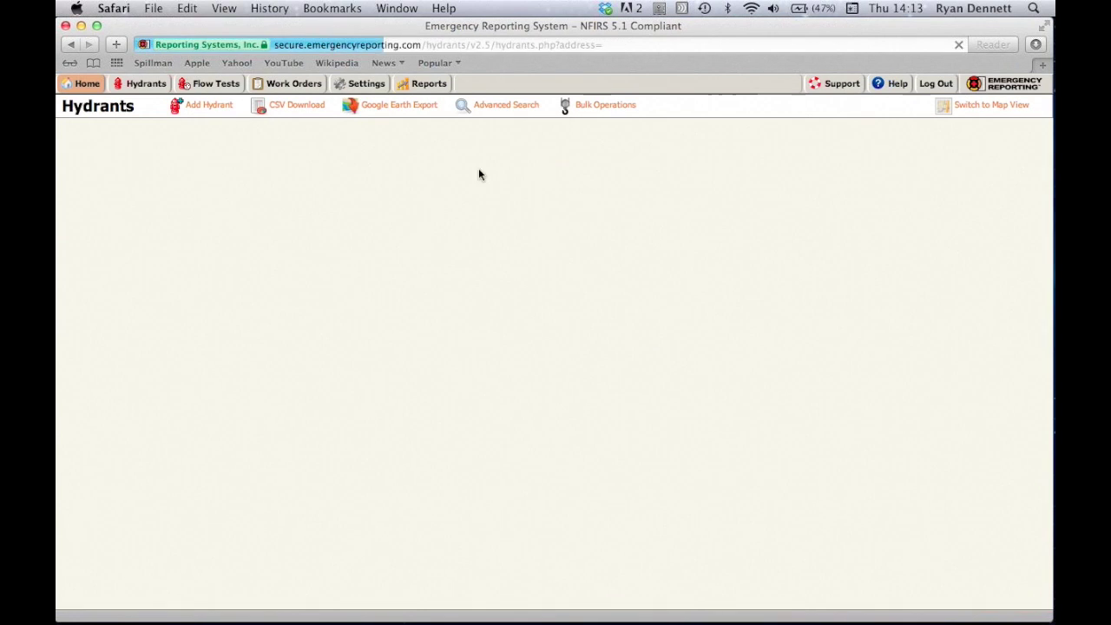
left_click(673, 153)
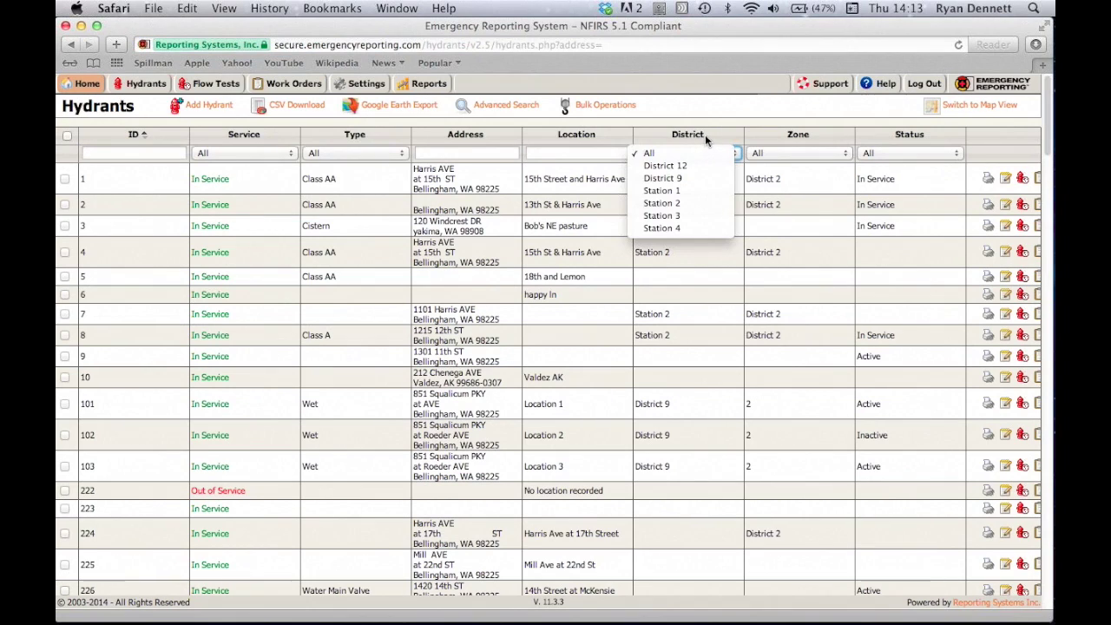
left_click(707, 135)
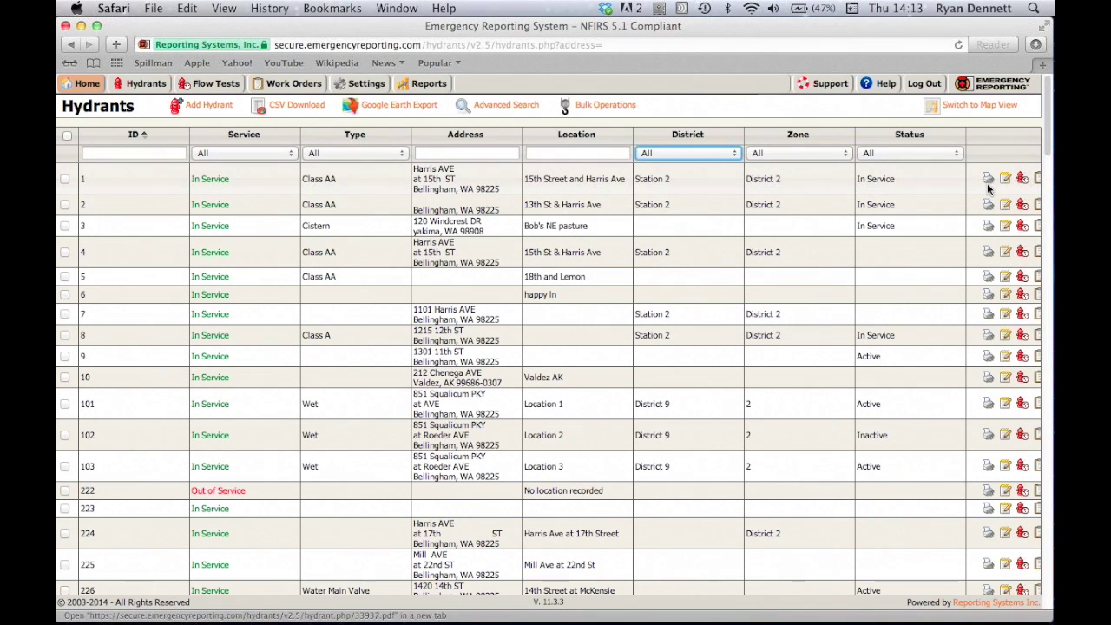
scroll(1005, 185, "right", 3)
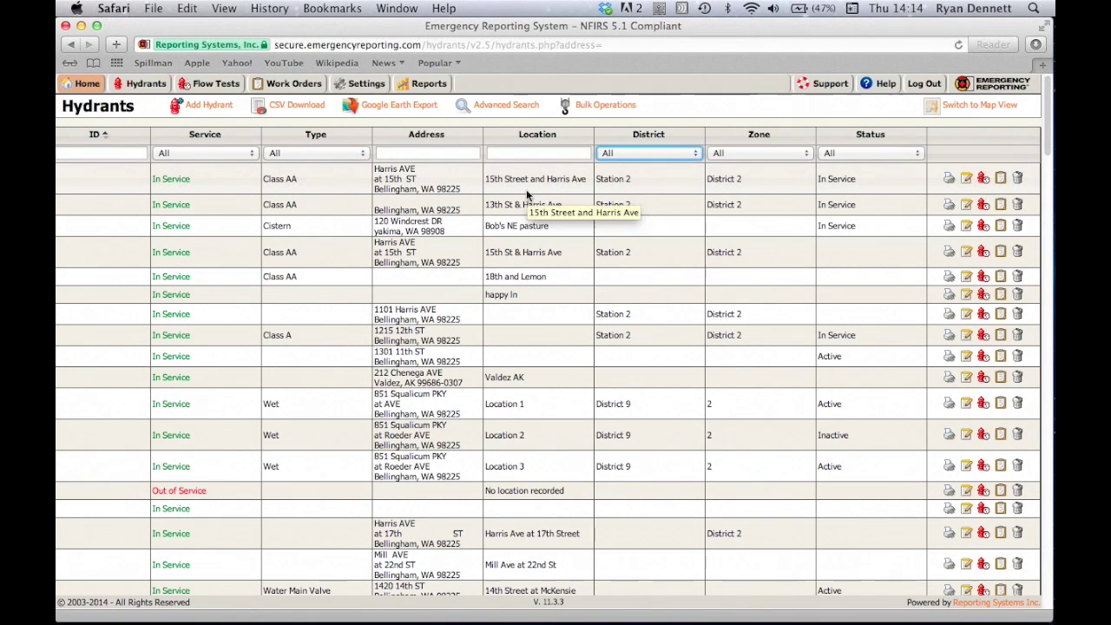
Examine the hydrant module settings for districts, maintenance types, maintenance intervals, and manufacturers, including the models listed under Acme
left_click(377, 88)
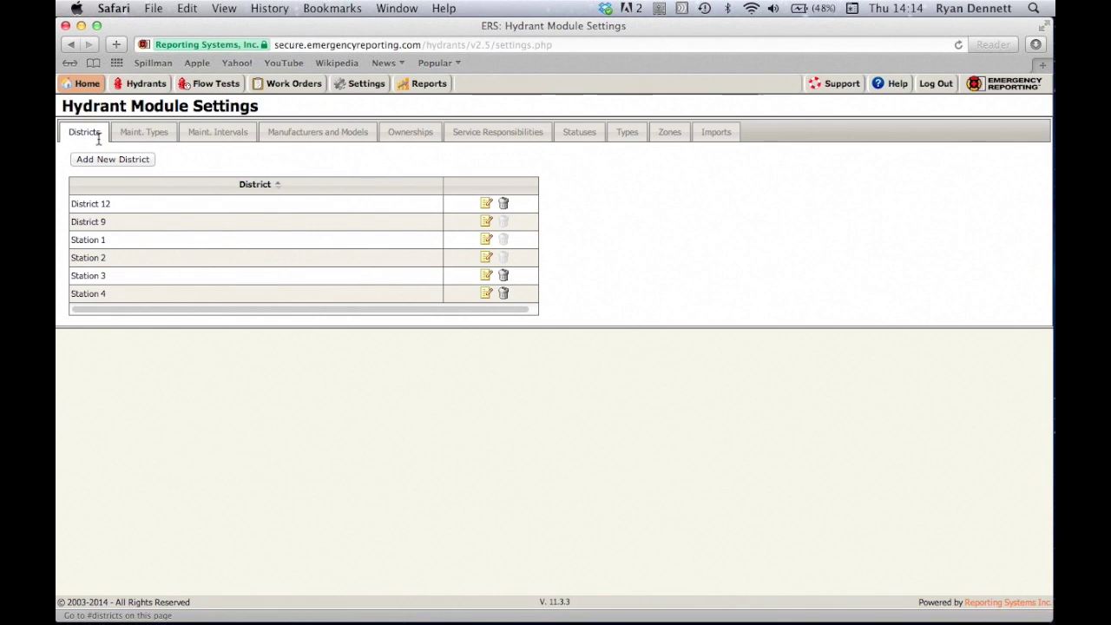
left_click(160, 137)
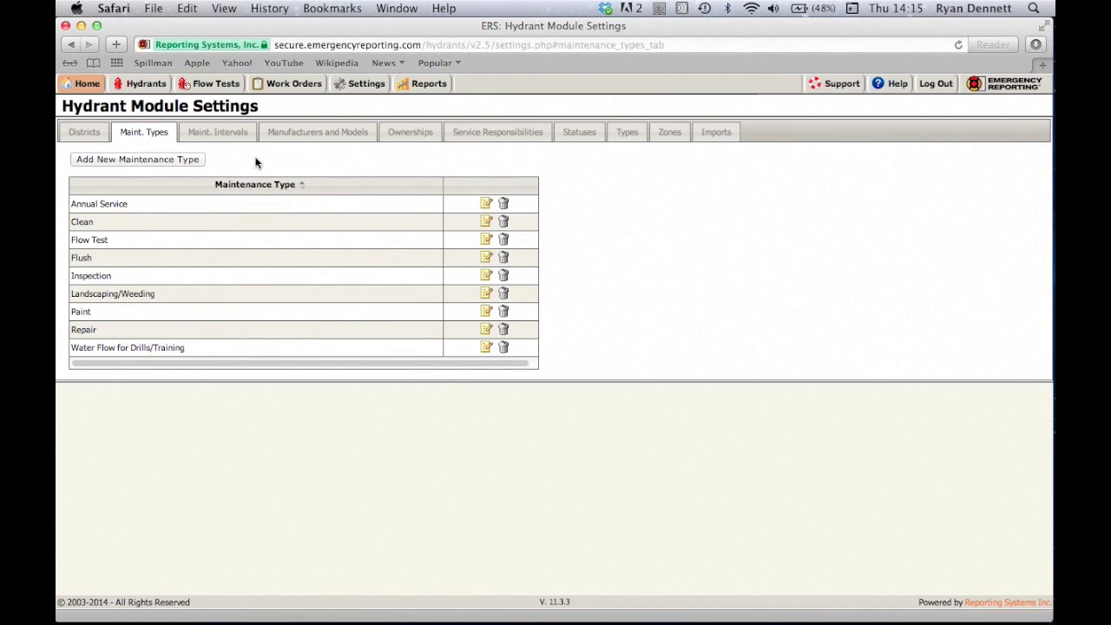
left_click(236, 135)
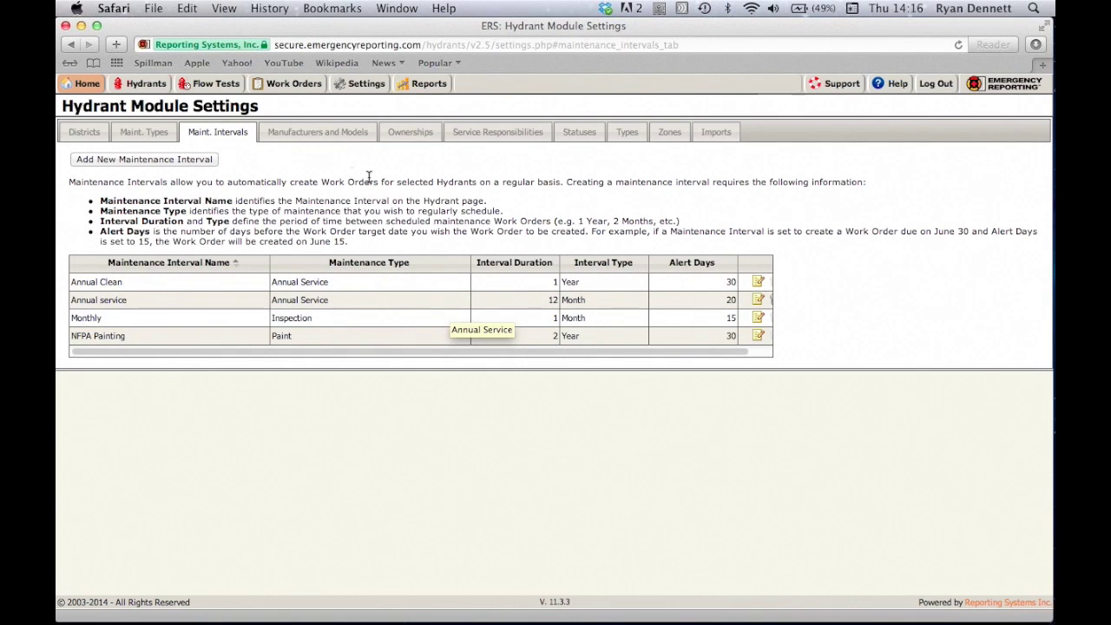
left_click(333, 135)
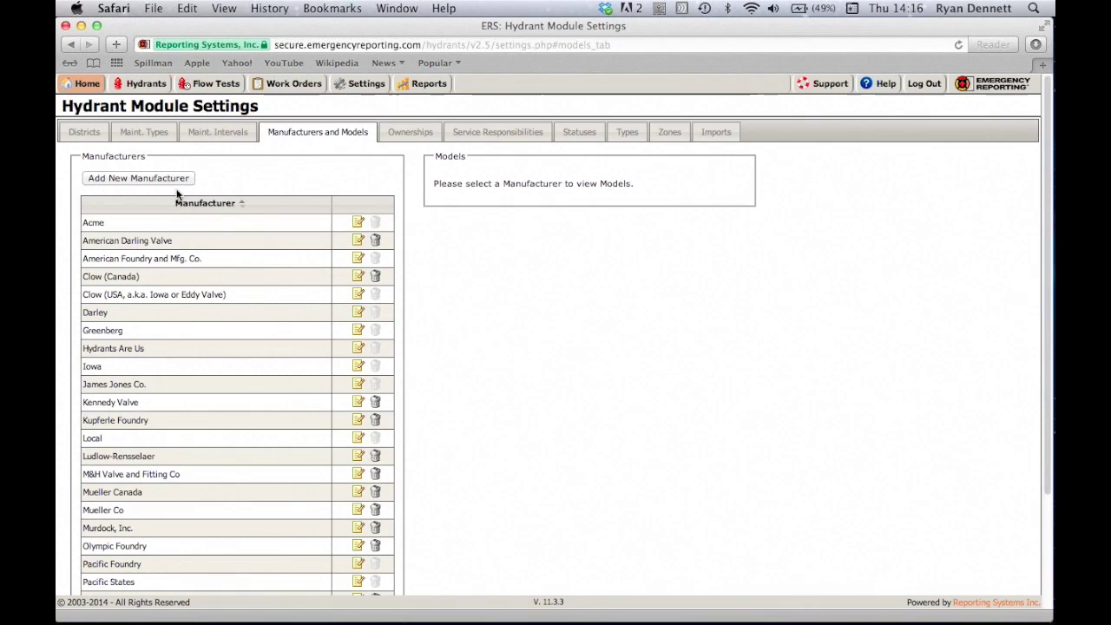
left_click(183, 224)
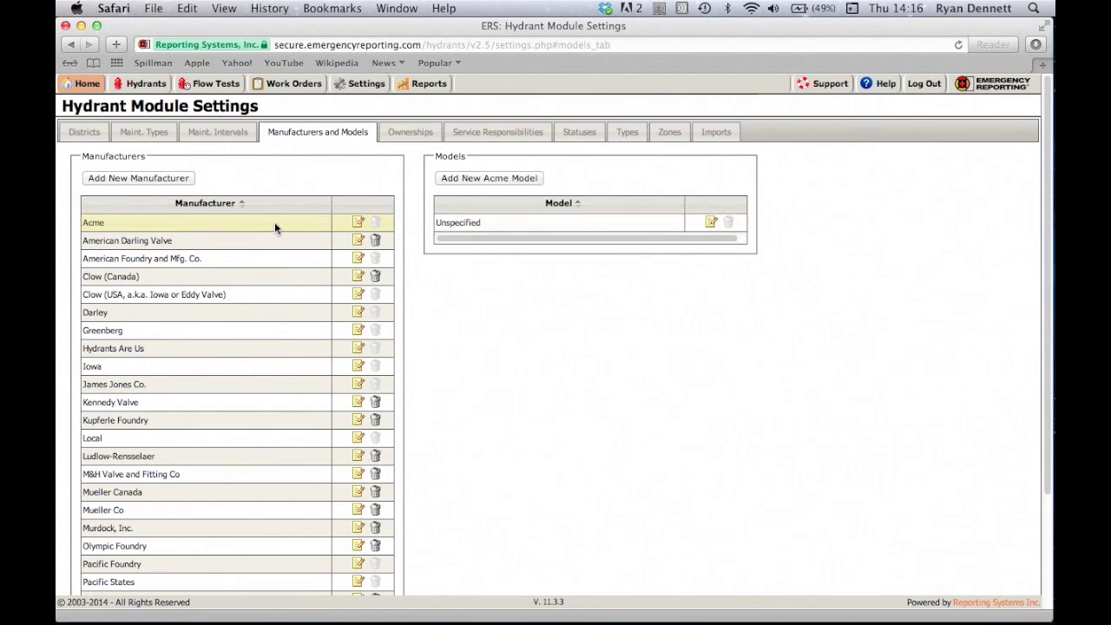
Examine the hydrant module settings for ownerships, service responsibilities, statuses, types, zones and CSV imports
left_click(413, 134)
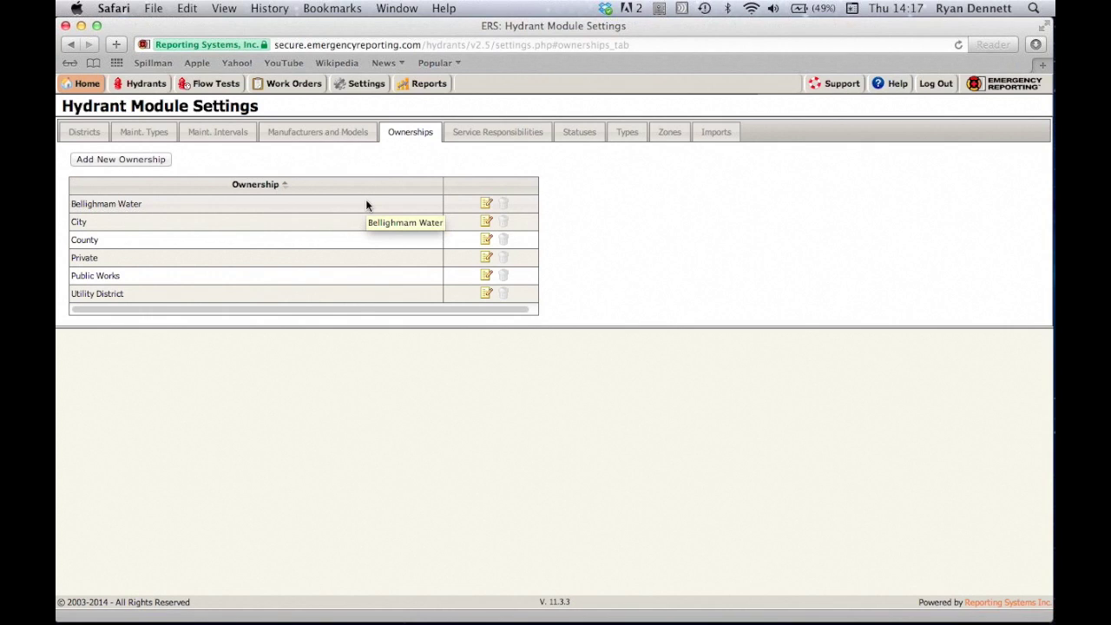
left_click(487, 138)
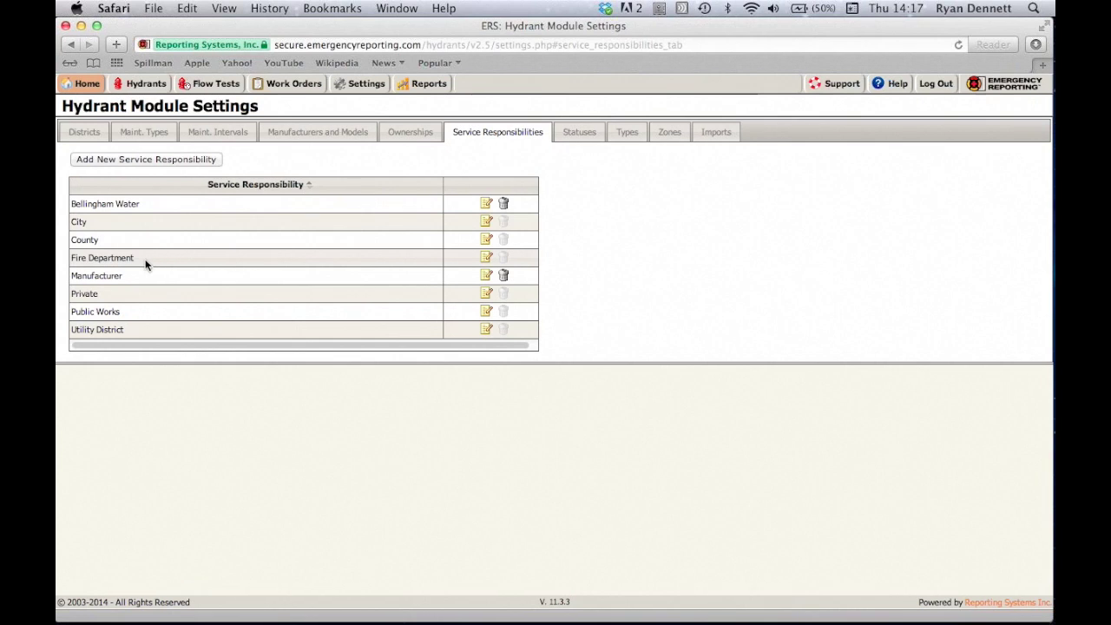
left_click(574, 133)
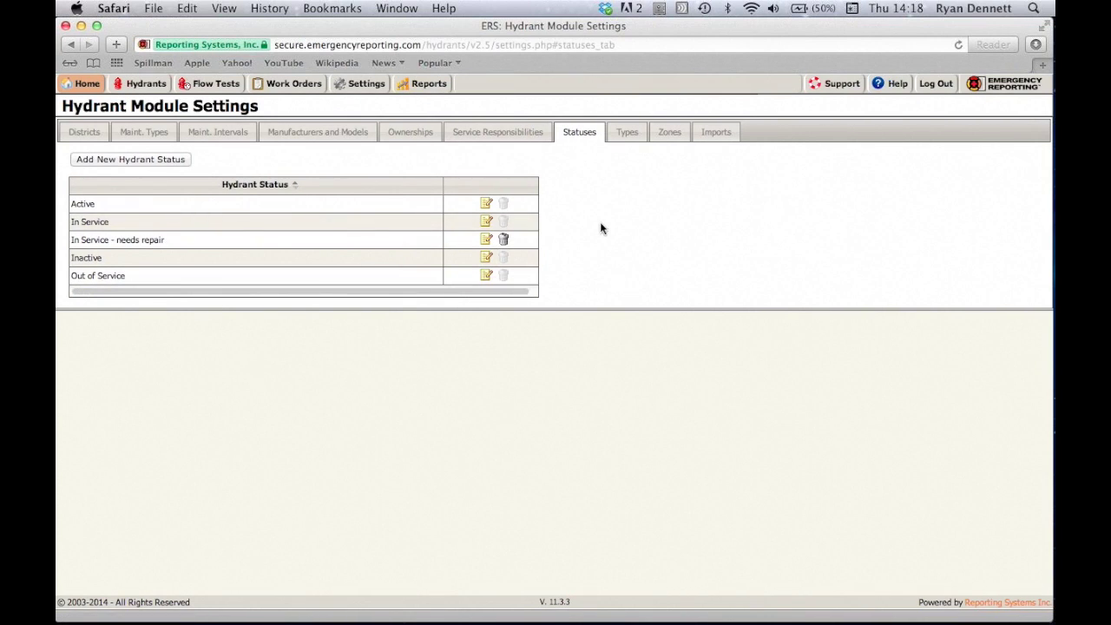
left_click(629, 139)
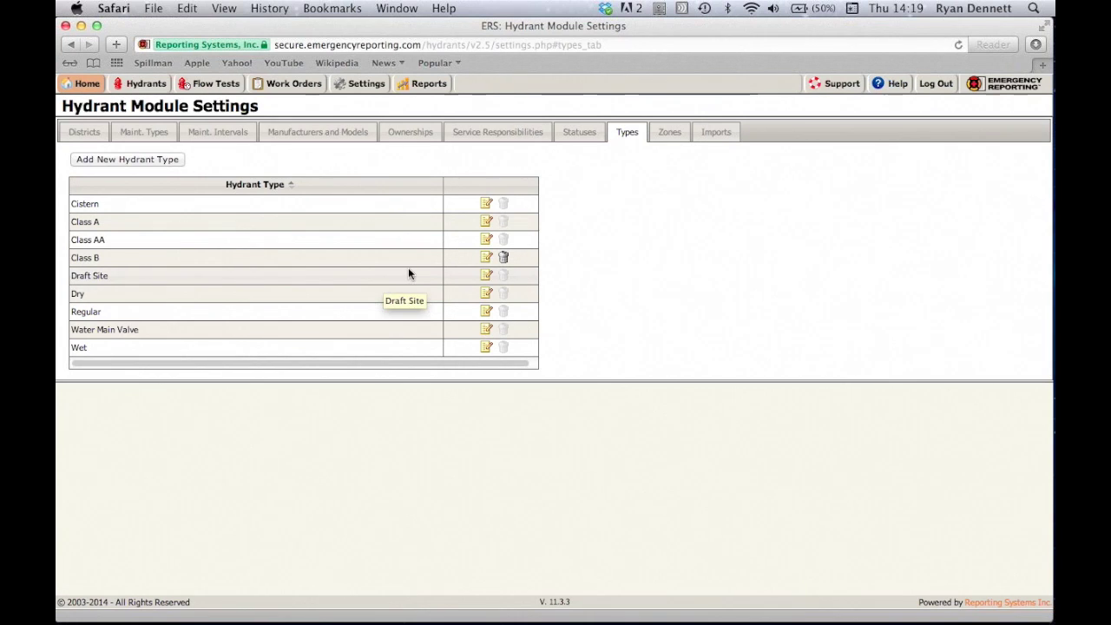
left_click(670, 135)
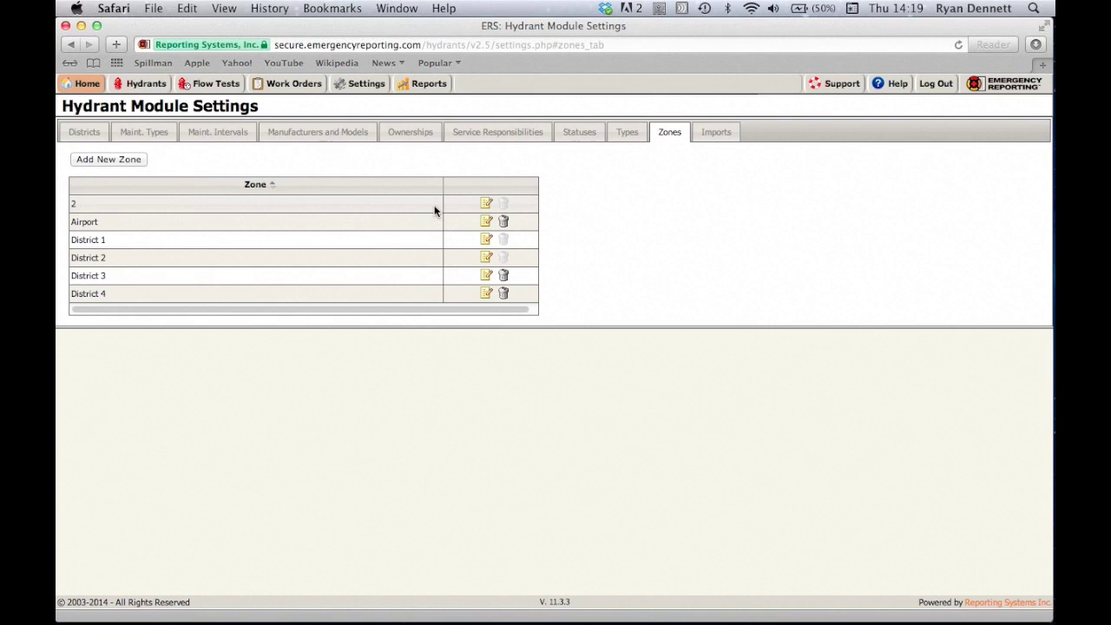
left_click(714, 135)
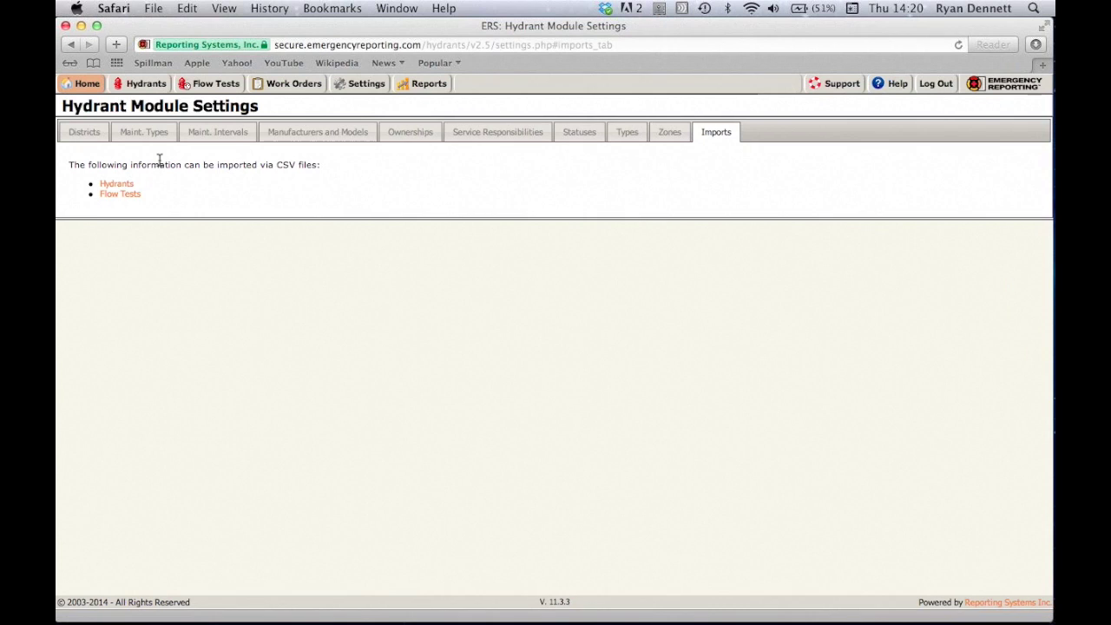
Start a new hydrant record with the ID Dry10 and mark it as in service
left_click(145, 90)
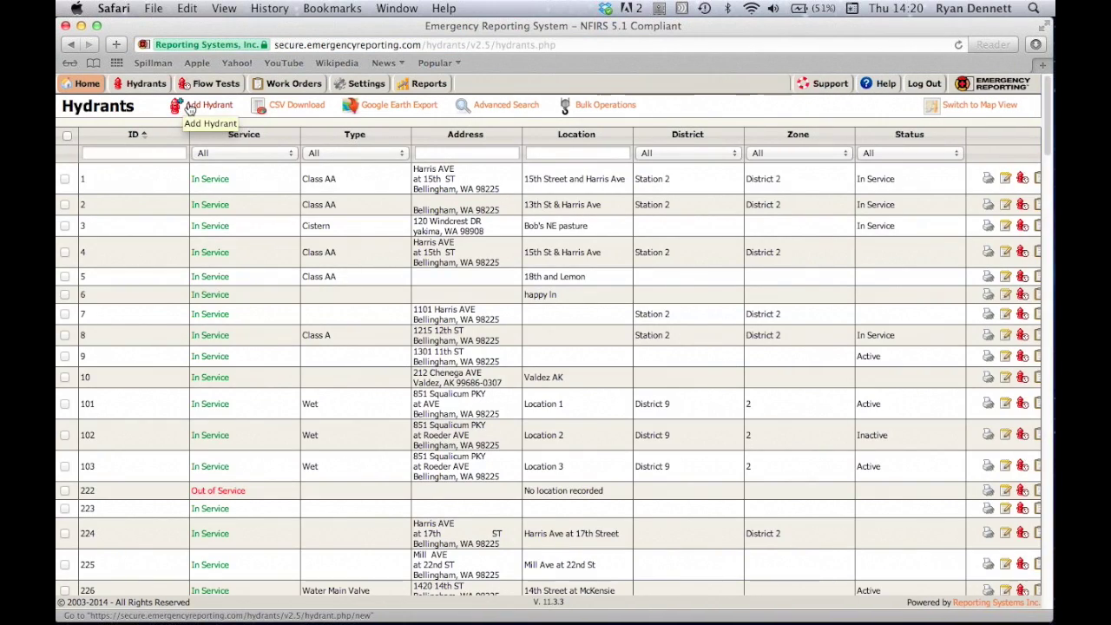
left_click(191, 109)
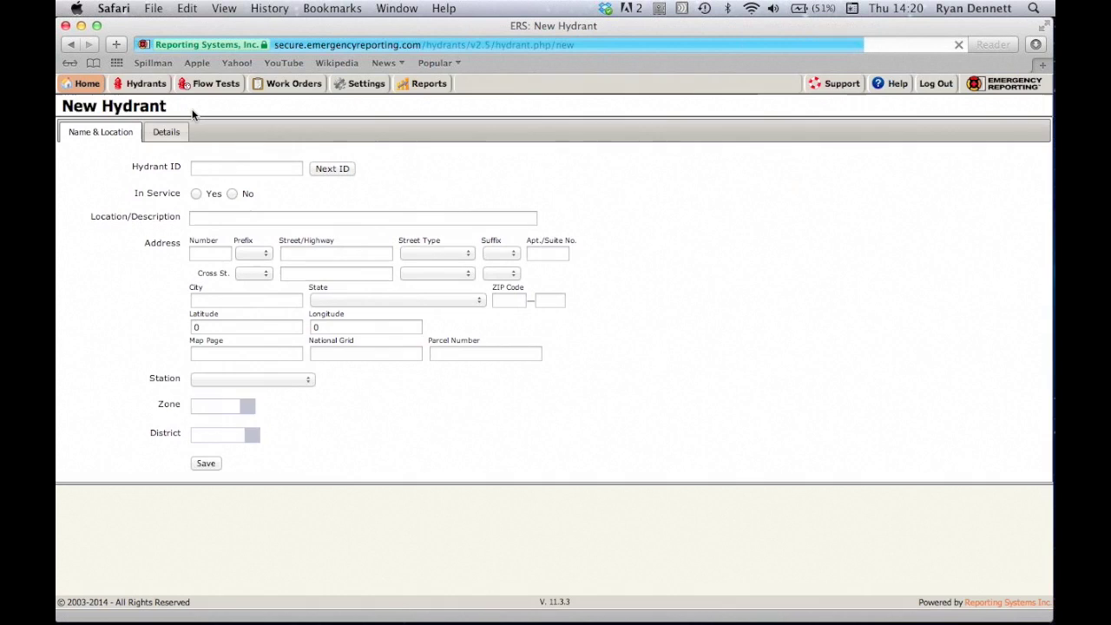
left_click(216, 167)
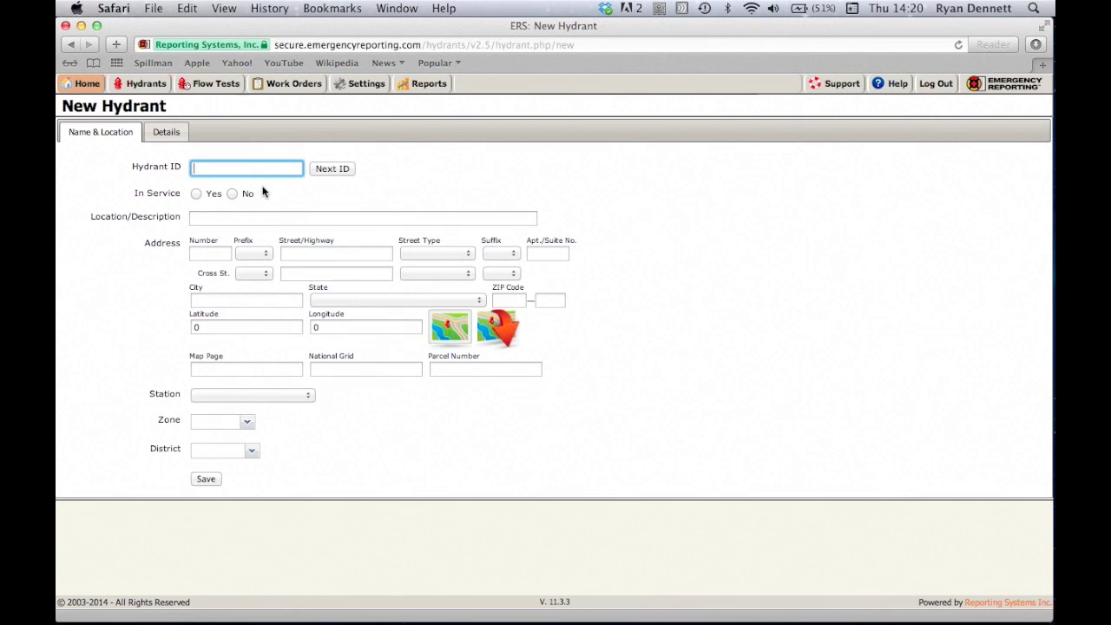
type("Dry10")
left_click(196, 195)
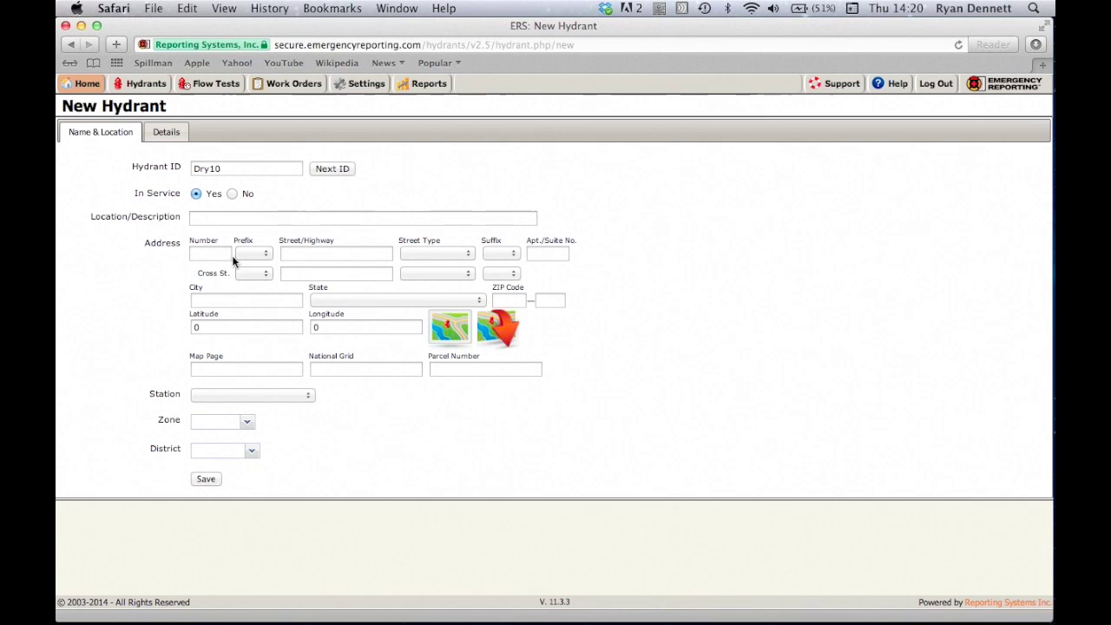
Look at the map view for locating the new hydrant and close it without picking a position
left_click(436, 329)
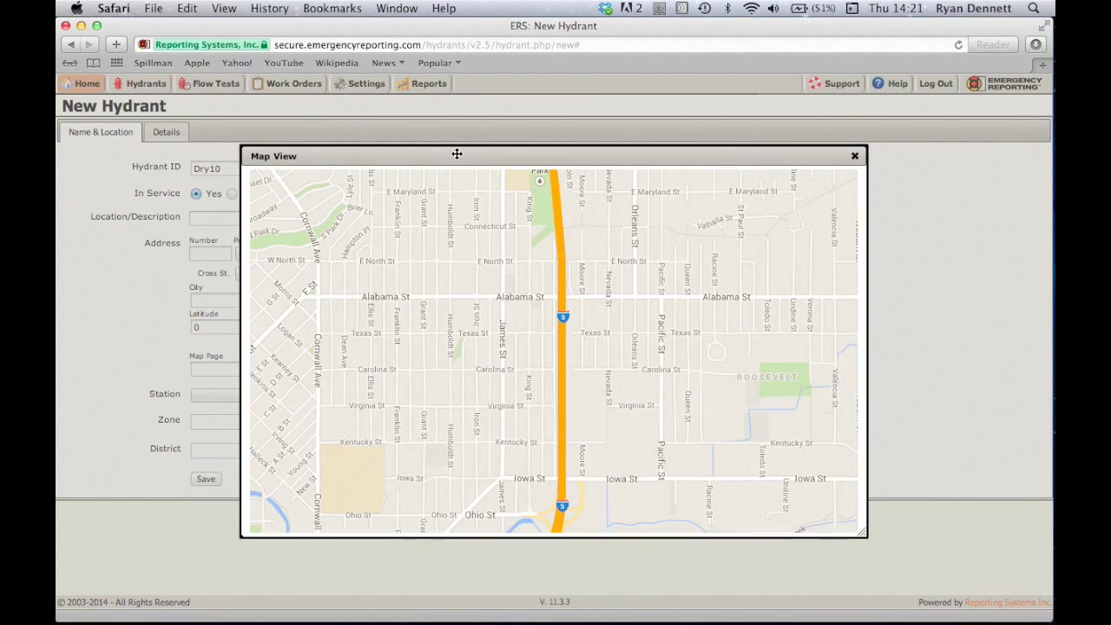
left_click_drag(461, 161, 511, 122)
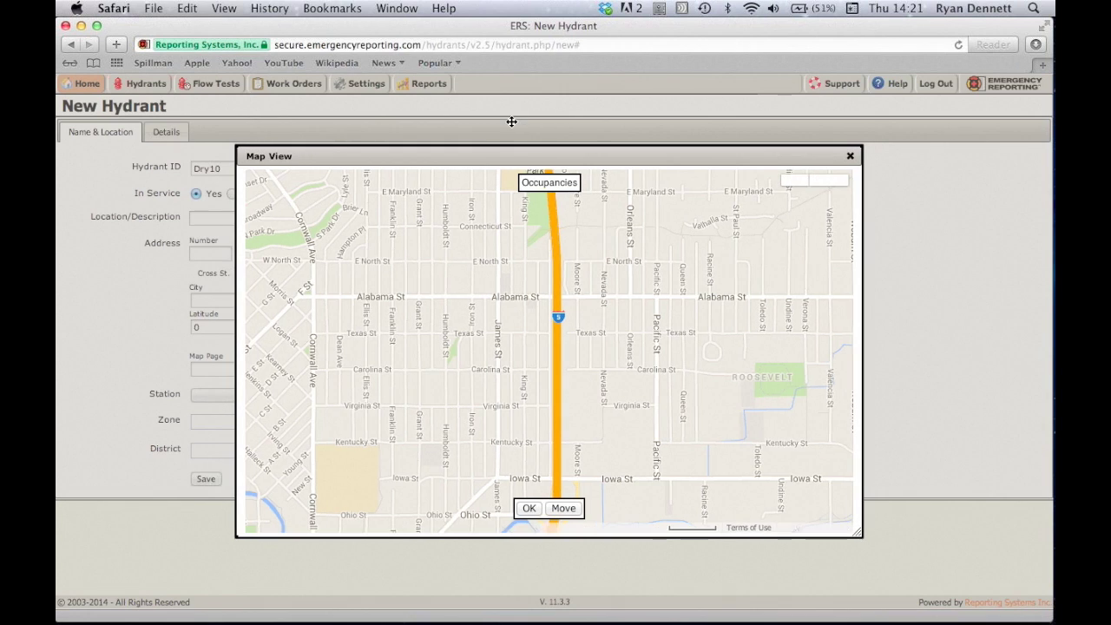
left_click_drag(563, 154, 380, 139)
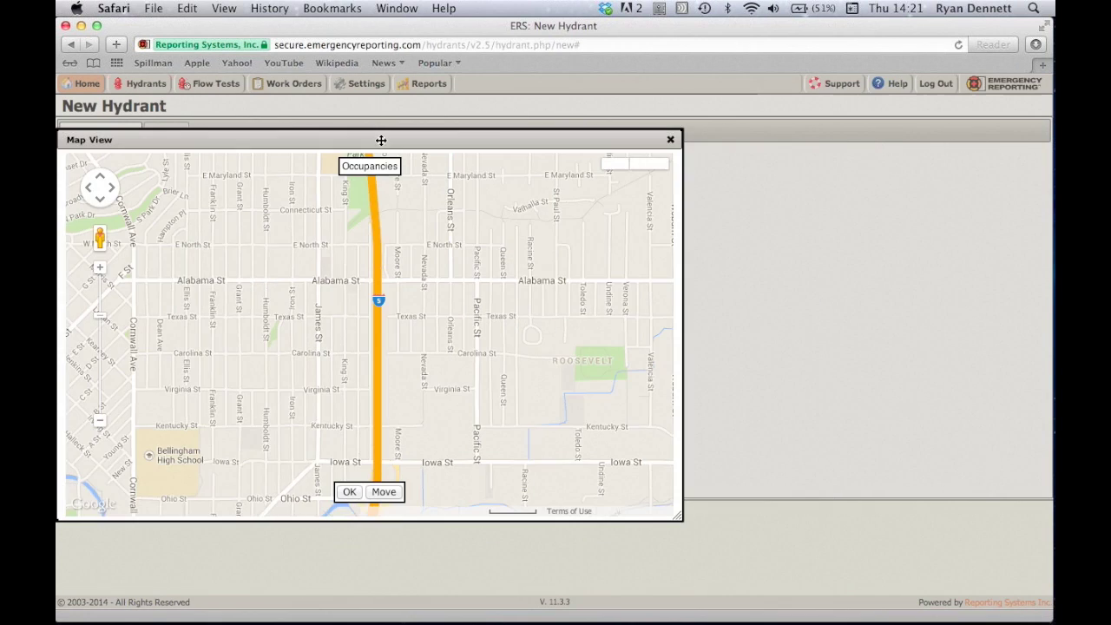
left_click(670, 138)
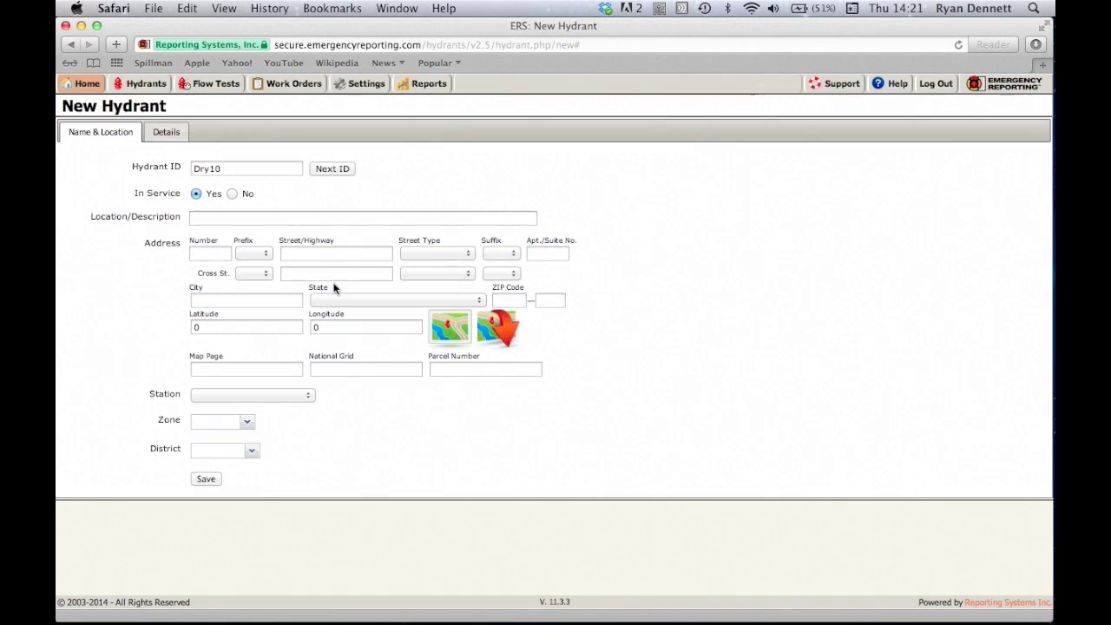
Set the new hydrant's location description to "Main St at the River" and save the record
left_click(215, 252)
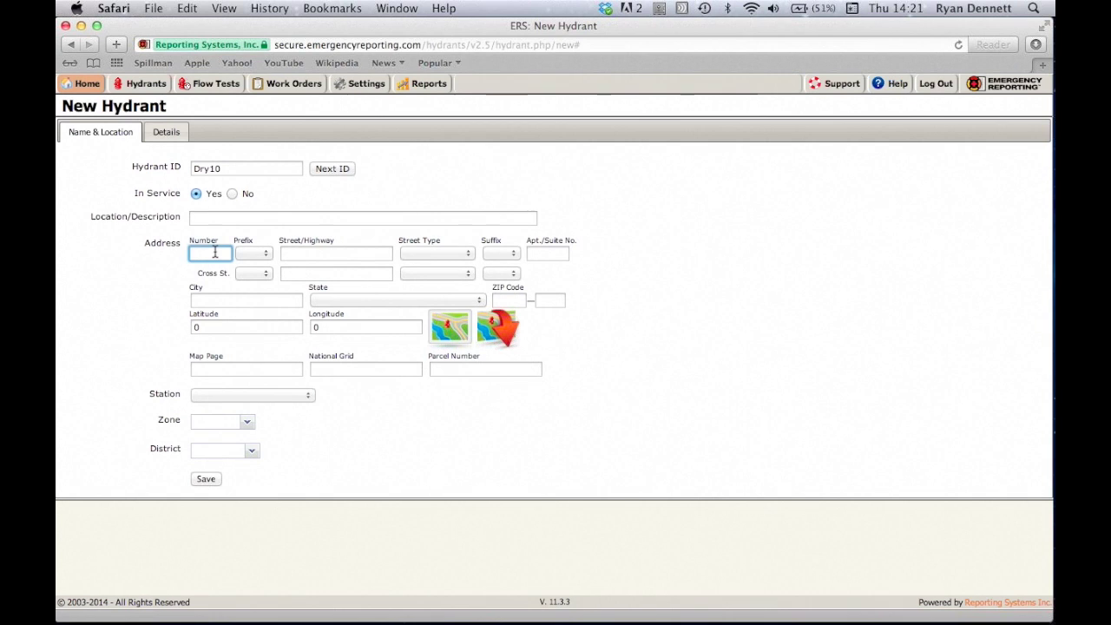
left_click(291, 217)
type("Main St at the River")
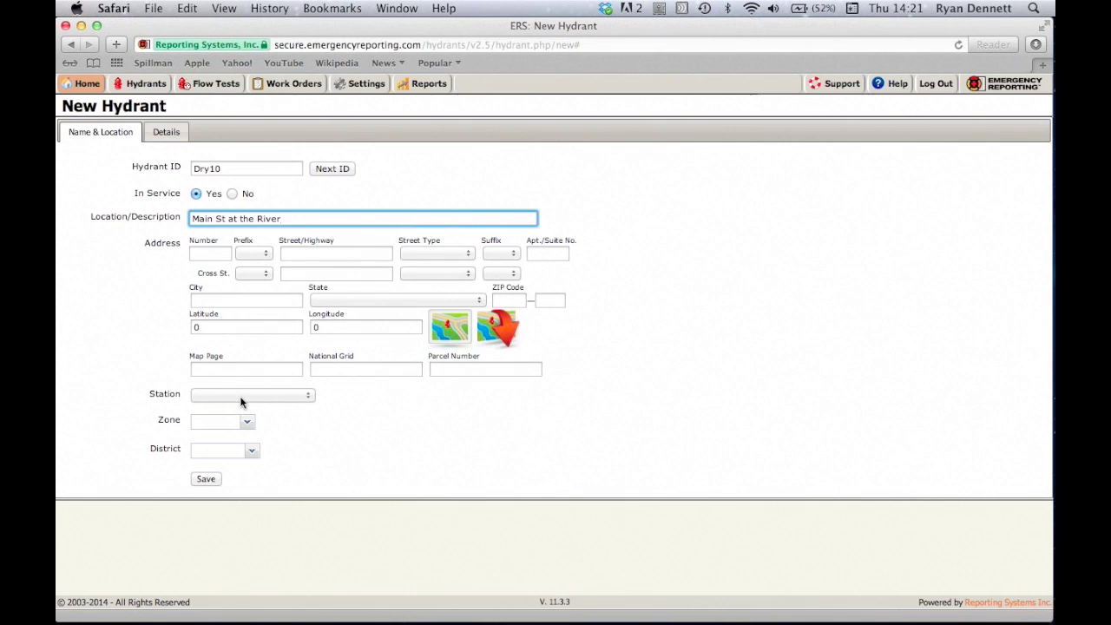
left_click(214, 481)
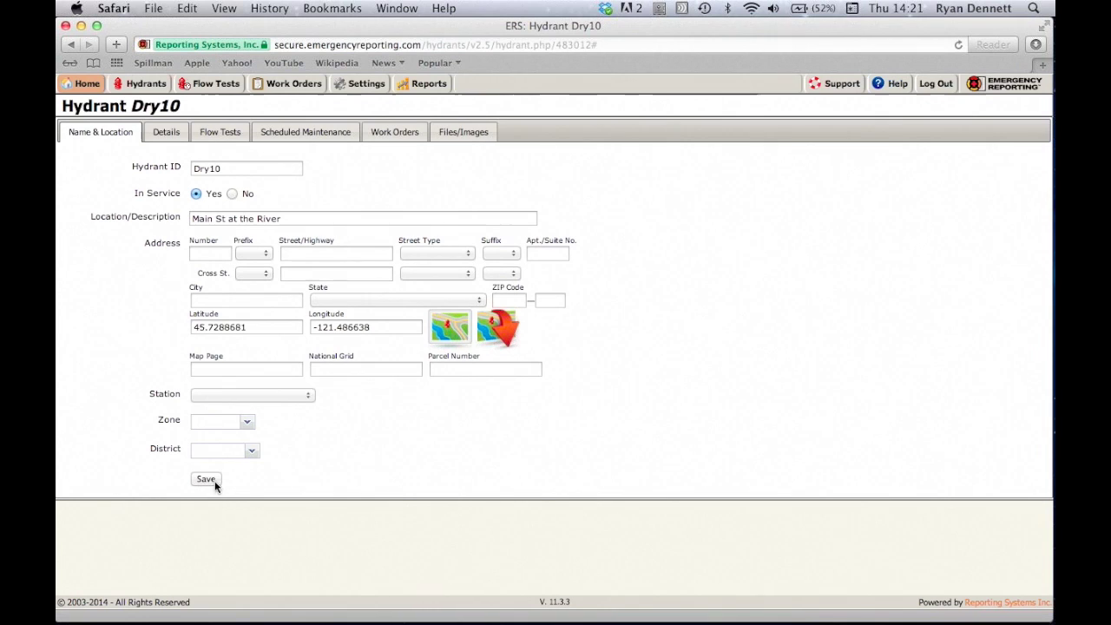
Set the type of hydrant Dry10 to Dry in its detail attributes
left_click(168, 133)
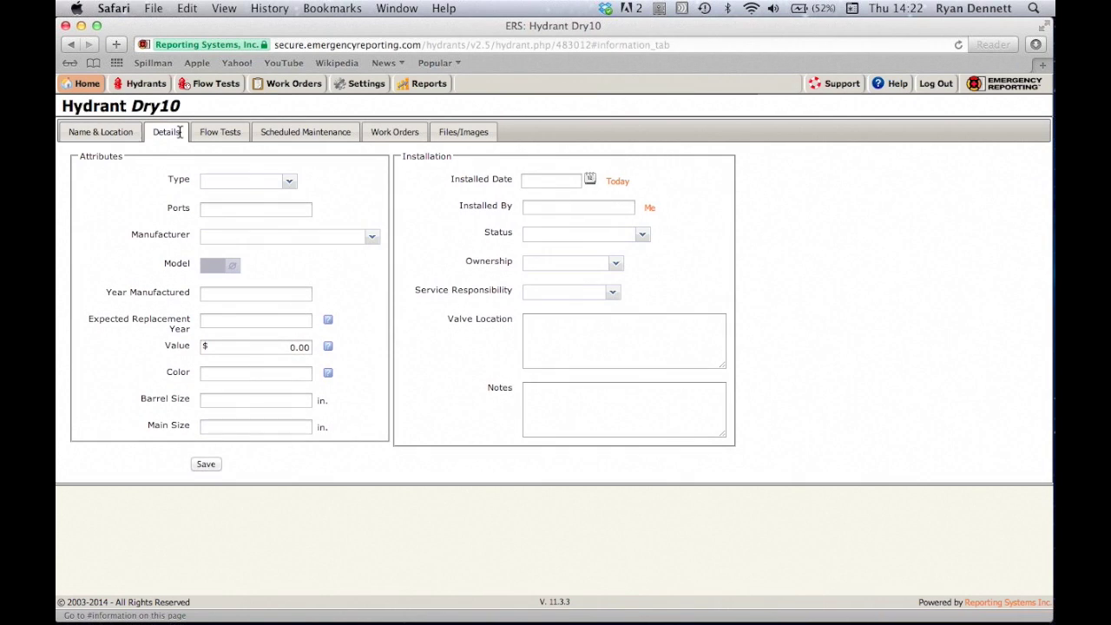
left_click(289, 182)
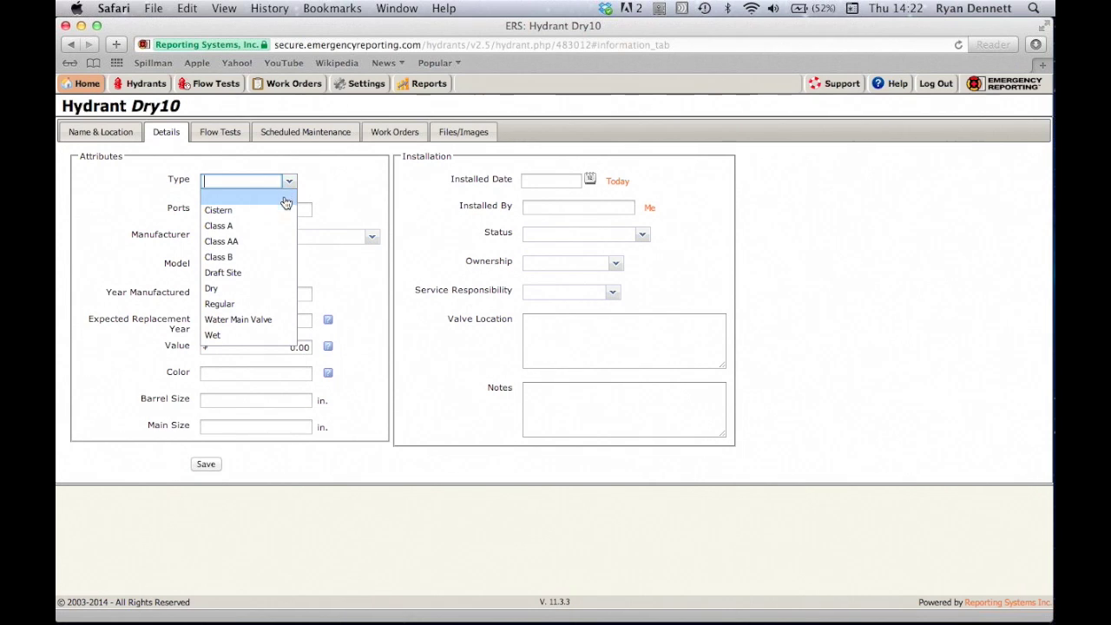
left_click(272, 290)
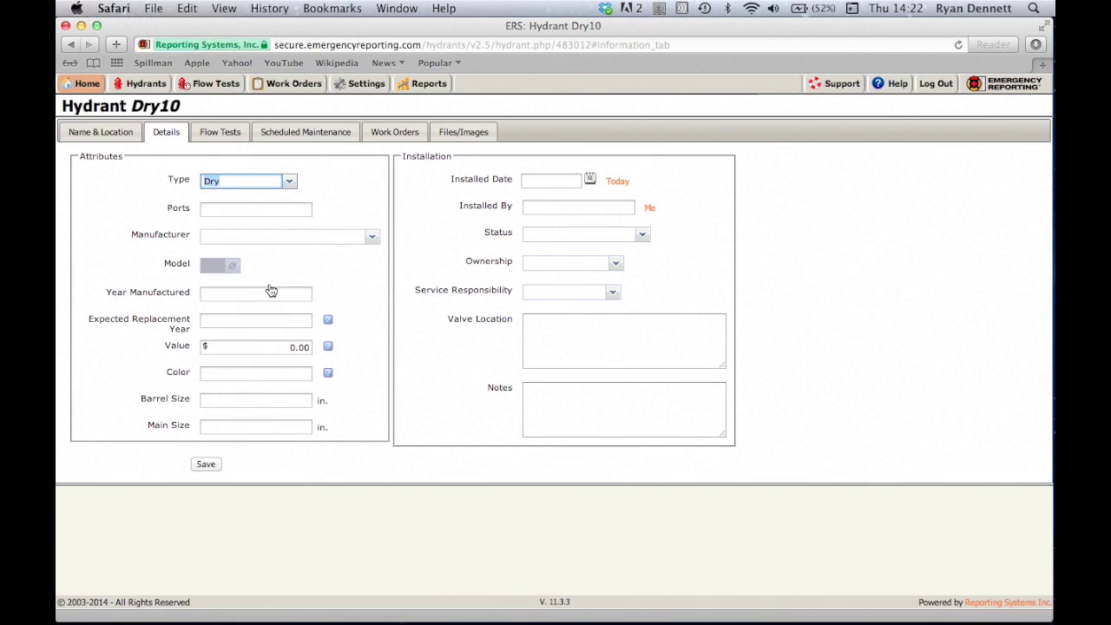
left_click(280, 271)
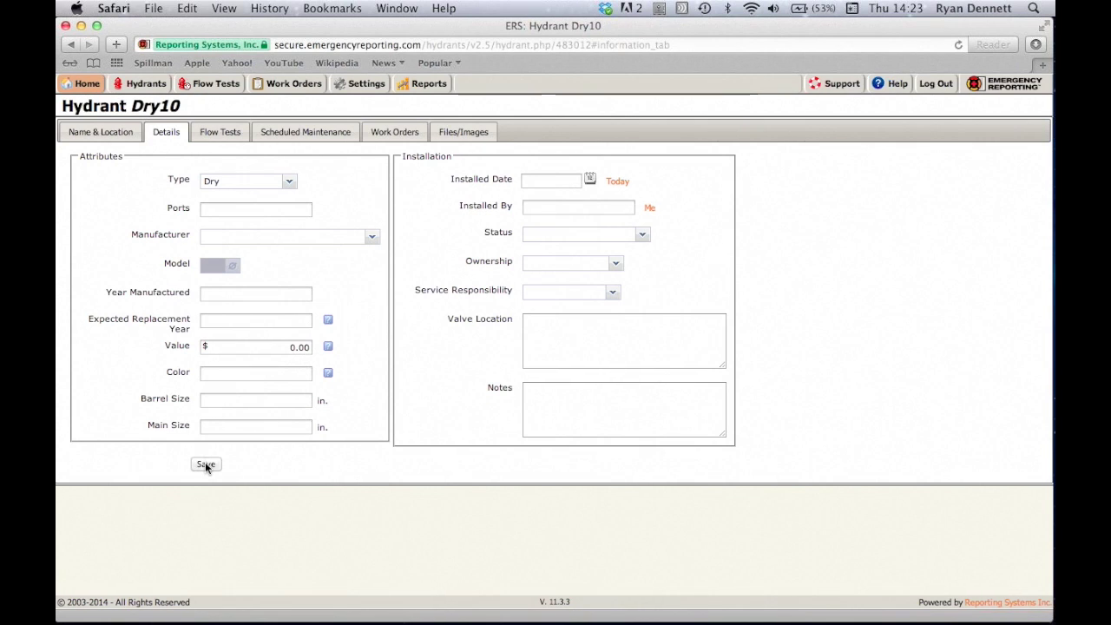
Set the hydrant's installation status to In Service and its service responsibility to Fire Department, and save the details
left_click(542, 236)
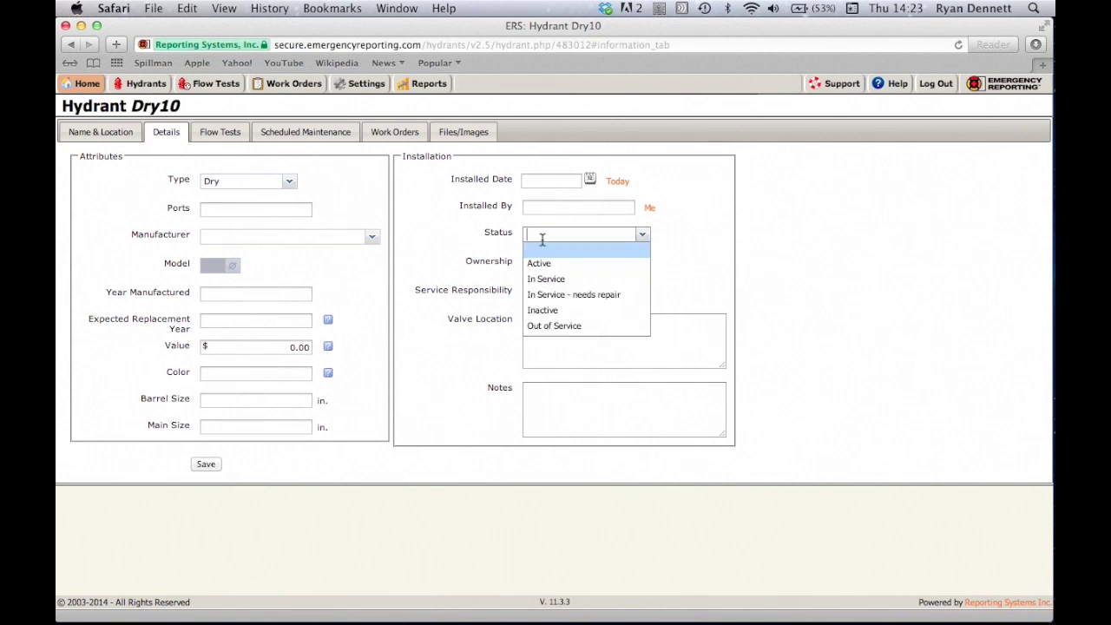
left_click(561, 279)
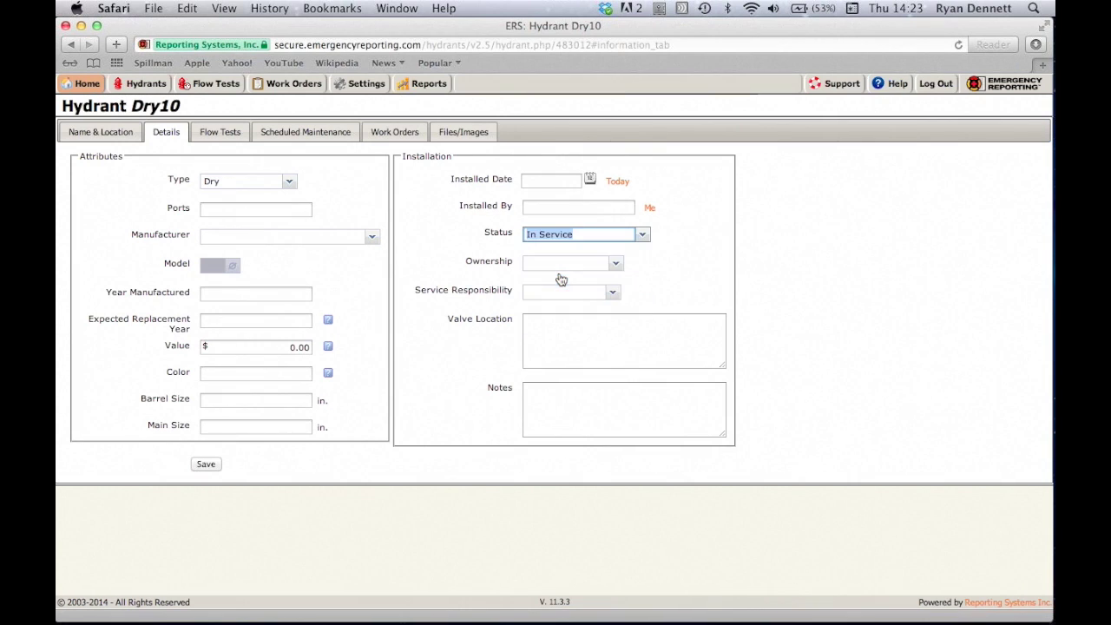
left_click(542, 291)
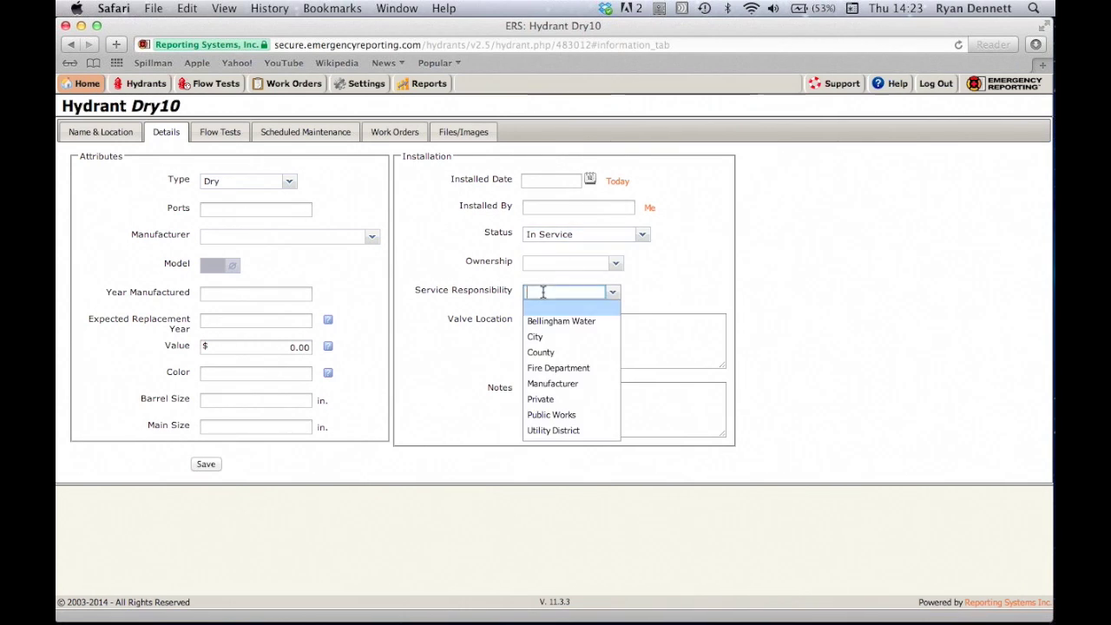
left_click(556, 367)
left_click(552, 367)
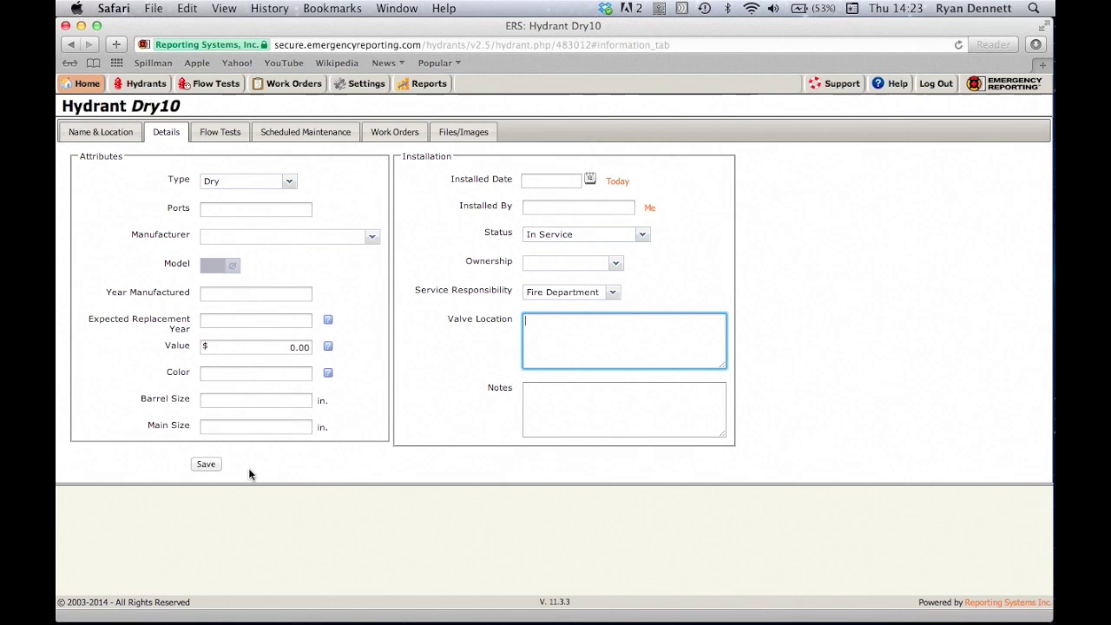
left_click(208, 466)
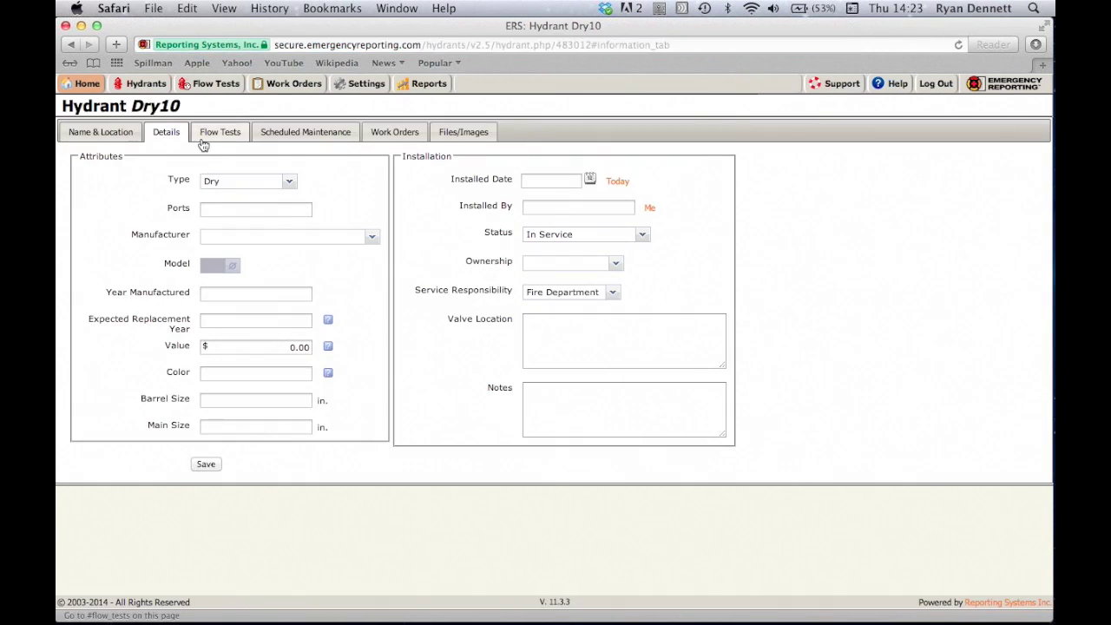
View the hydrant's flow tests and try out an Annual Inspection maintenance schedule, cancelling it without scheduling
left_click(206, 140)
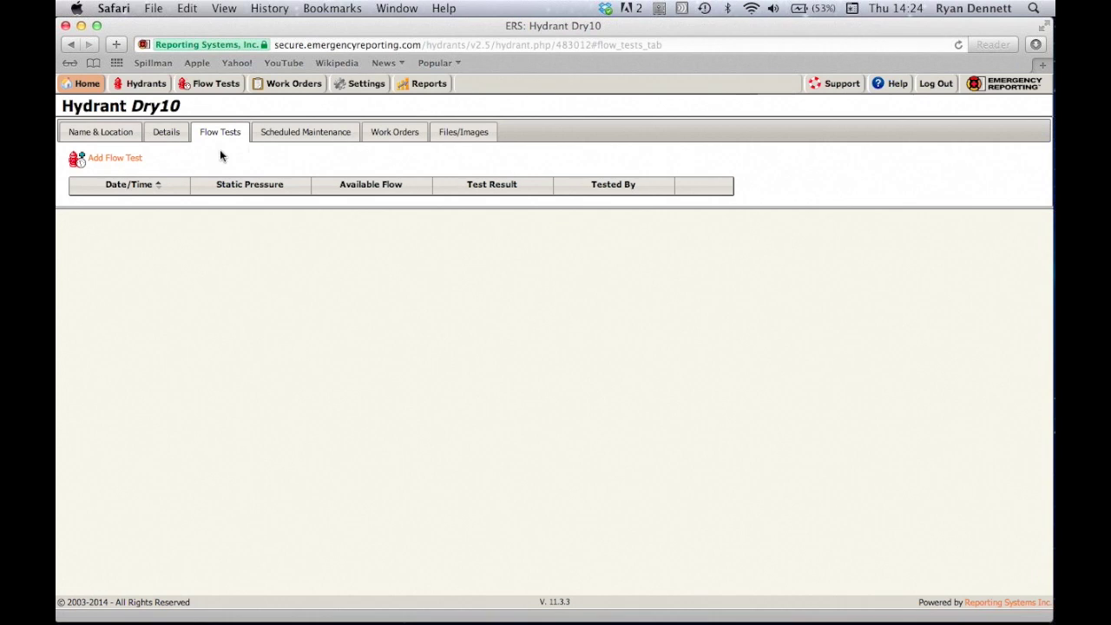
left_click(274, 140)
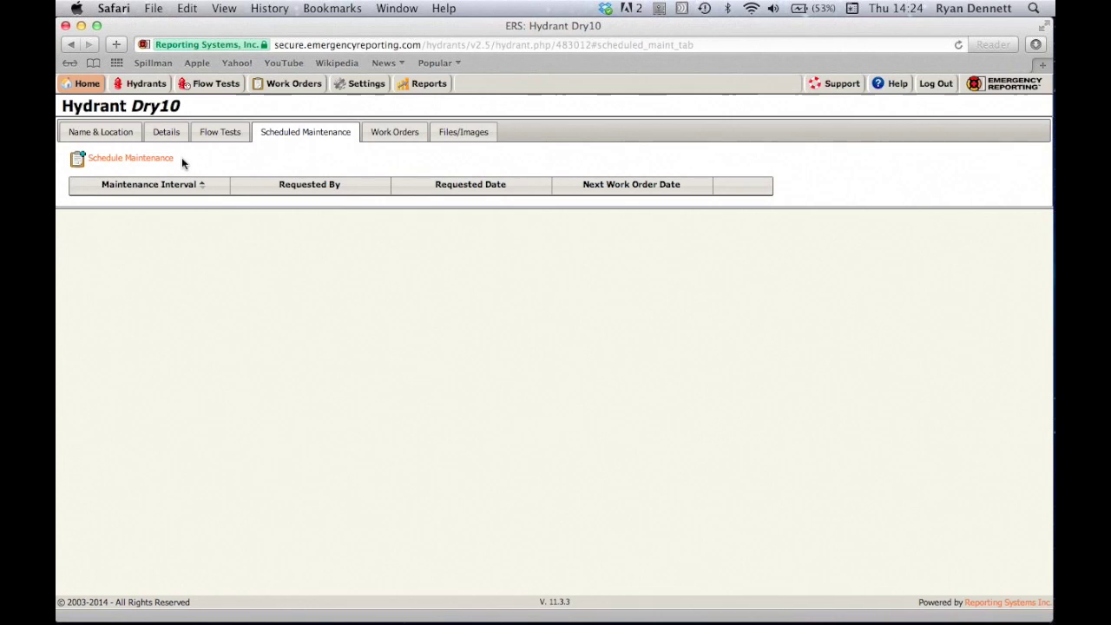
left_click(130, 158)
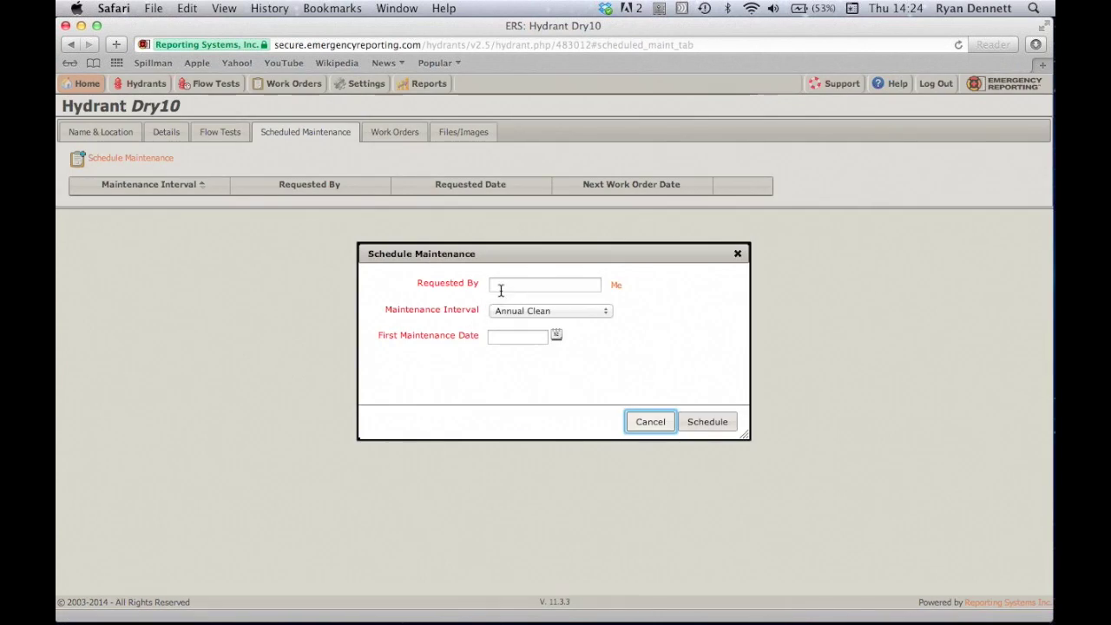
left_click(503, 316)
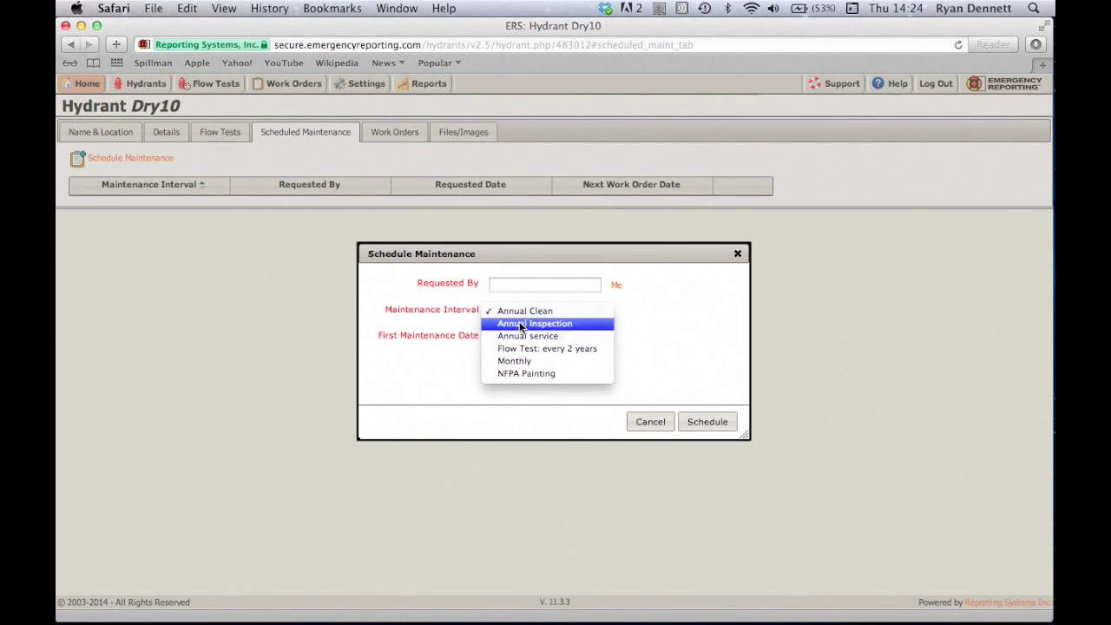
left_click(519, 324)
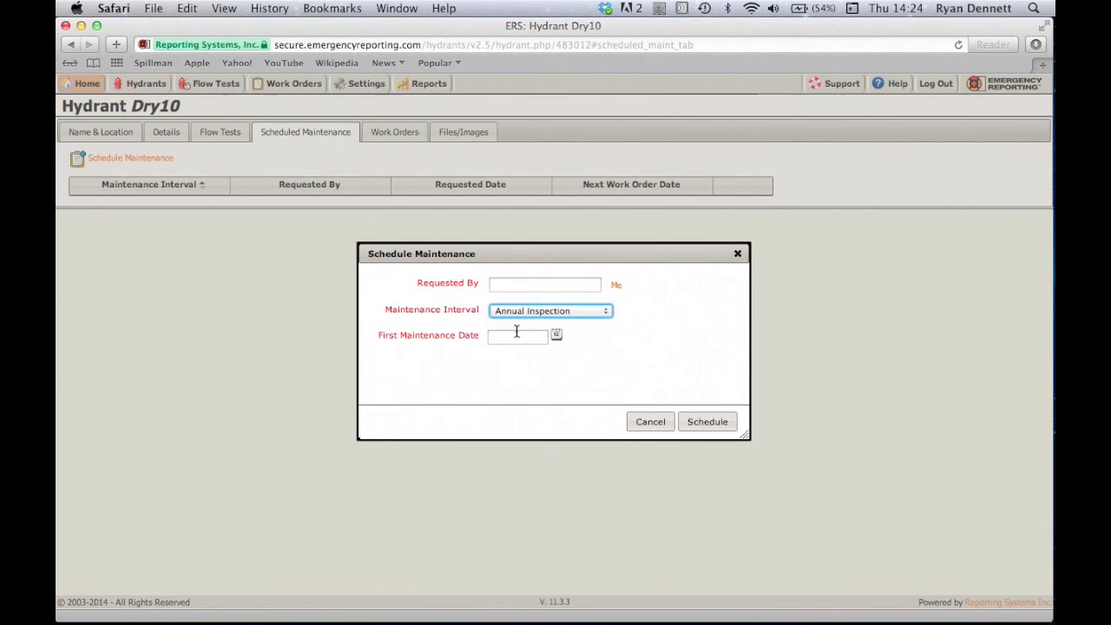
left_click(650, 422)
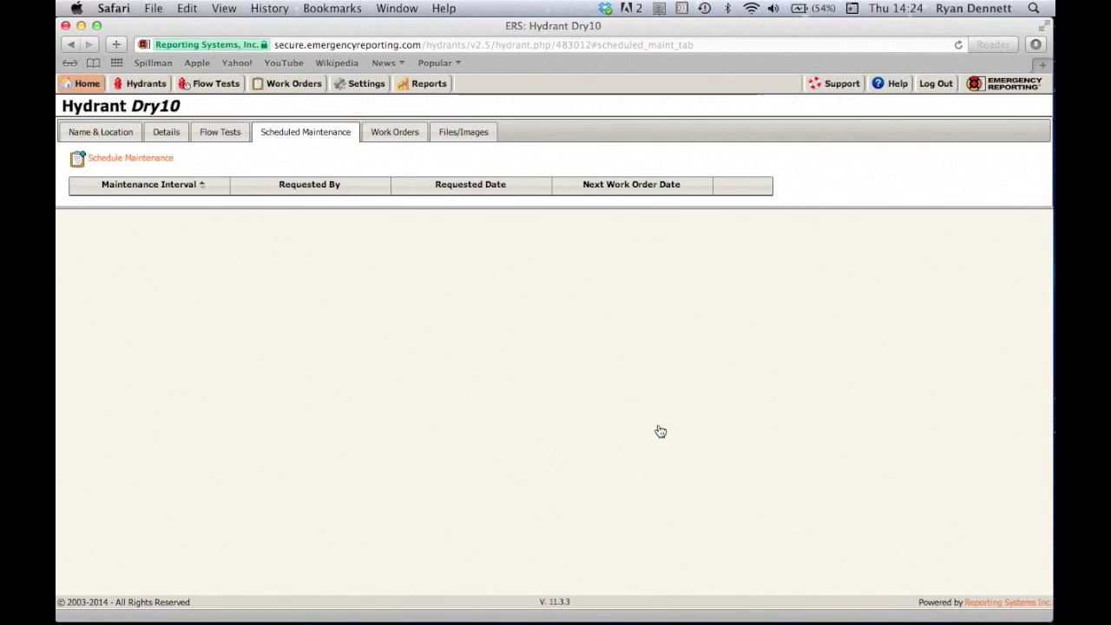
Start a new work order for hydrant Dry10 titled "Needs brush clearing" with yourself as the requester
left_click(395, 133)
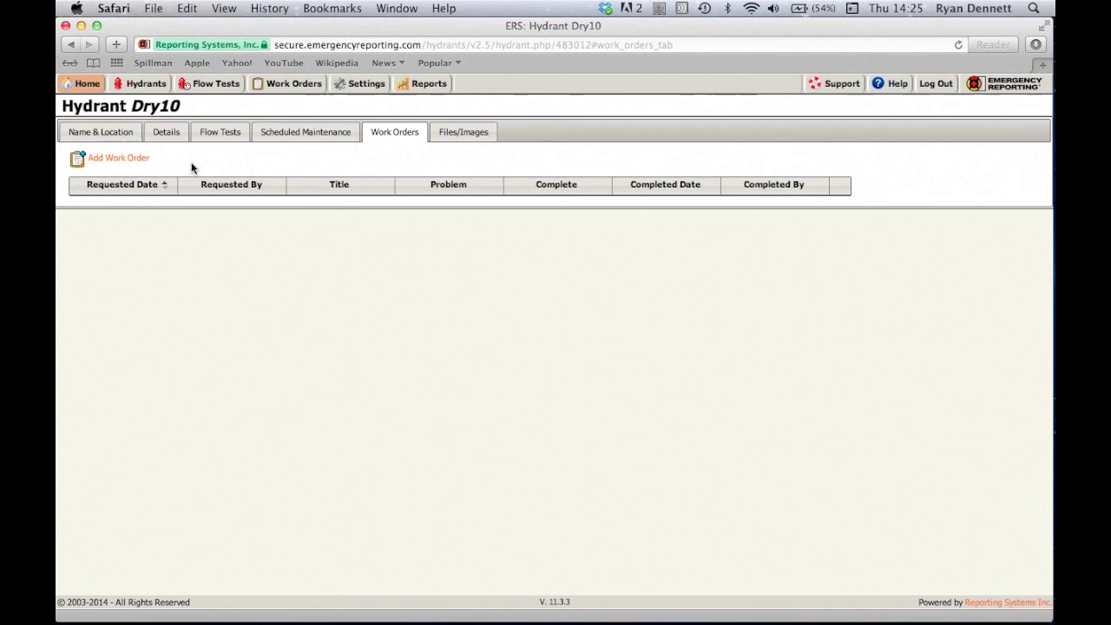
left_click(139, 161)
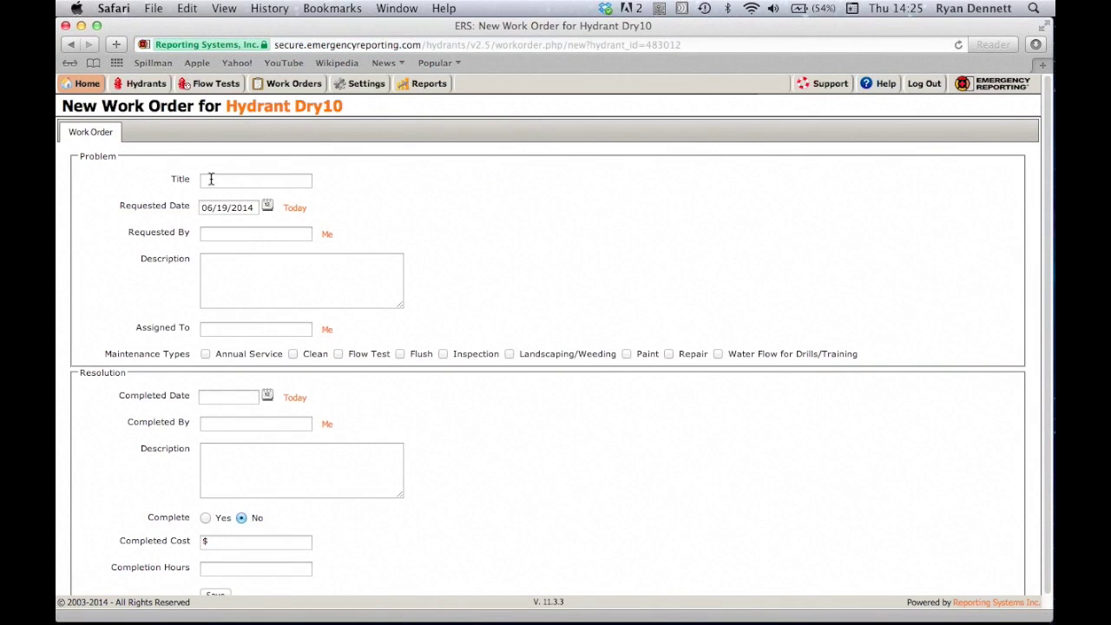
left_click(211, 179)
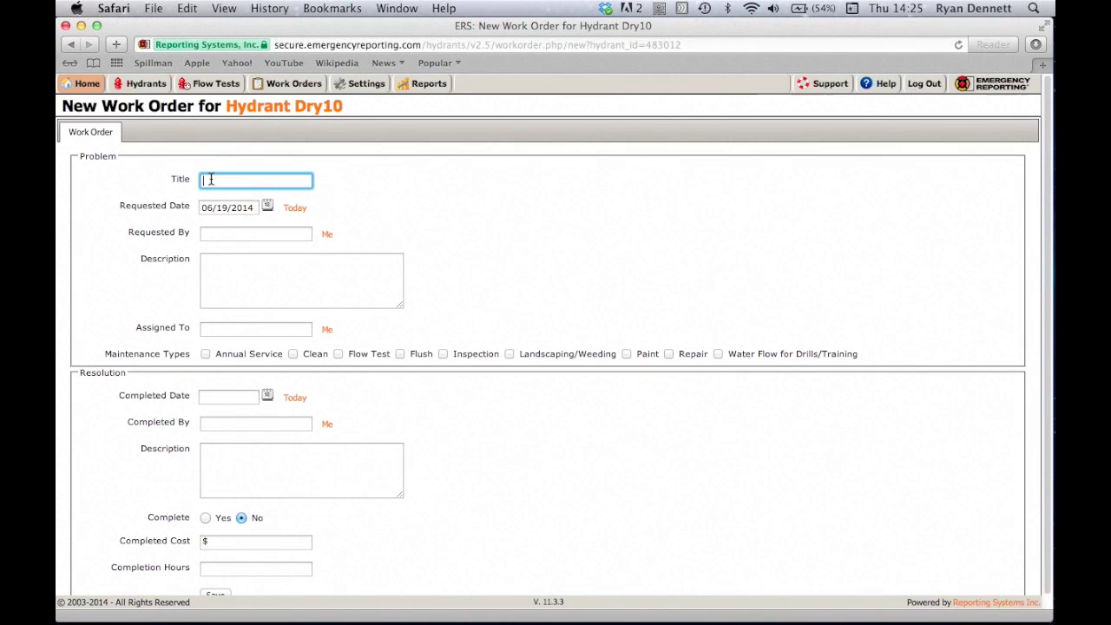
type("Needs brush clearin")
key("Tab")
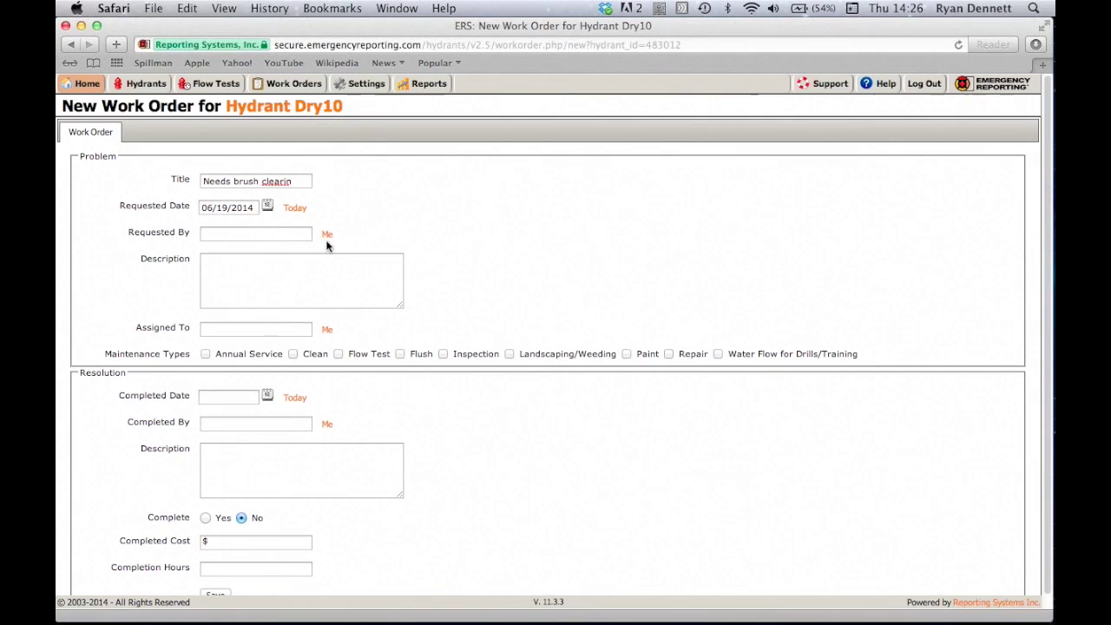
left_click(327, 236)
left_click(316, 264)
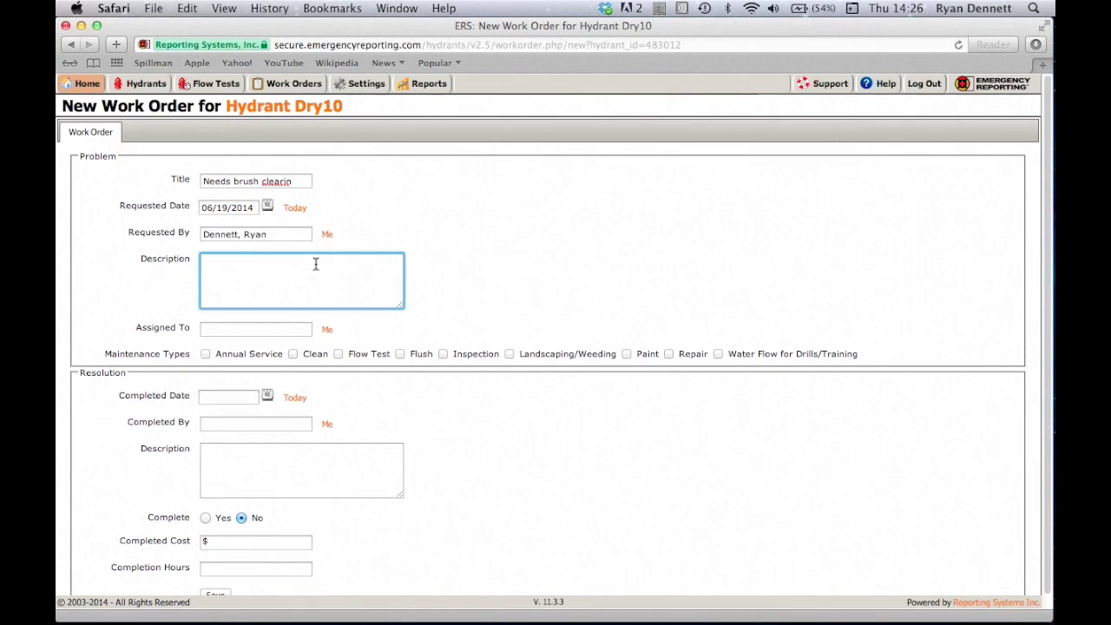
left_click(300, 181)
type("g")
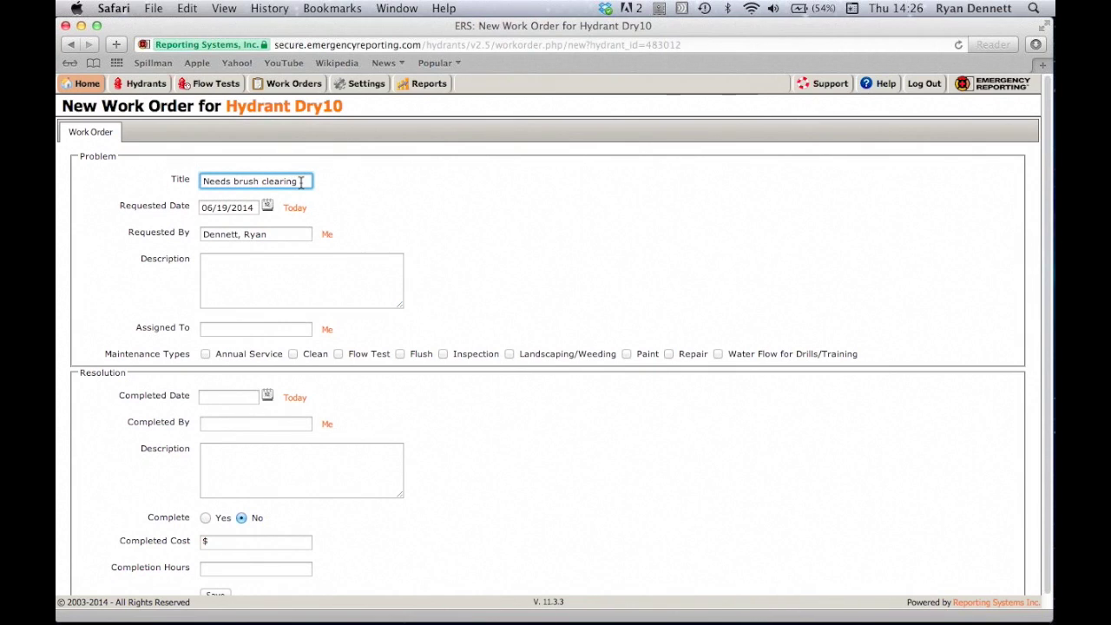
Describe the problem as "brush has built up obscuring view from the road", mark it as Landscaping/Weeding, and save the work order
left_click(321, 294)
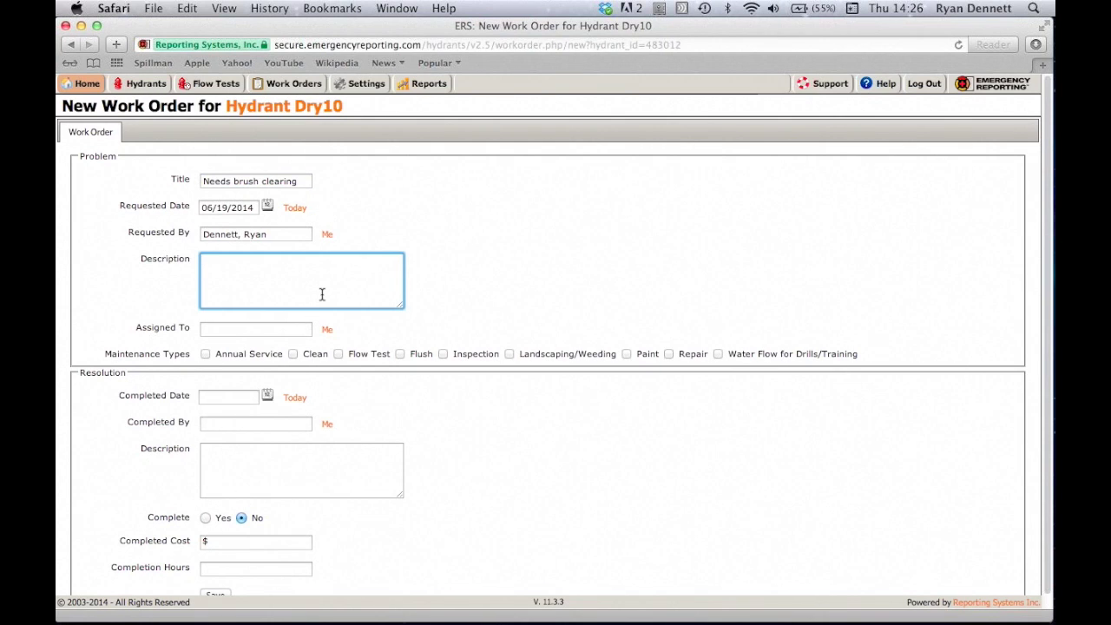
type("brush has built up obscuring view from the road")
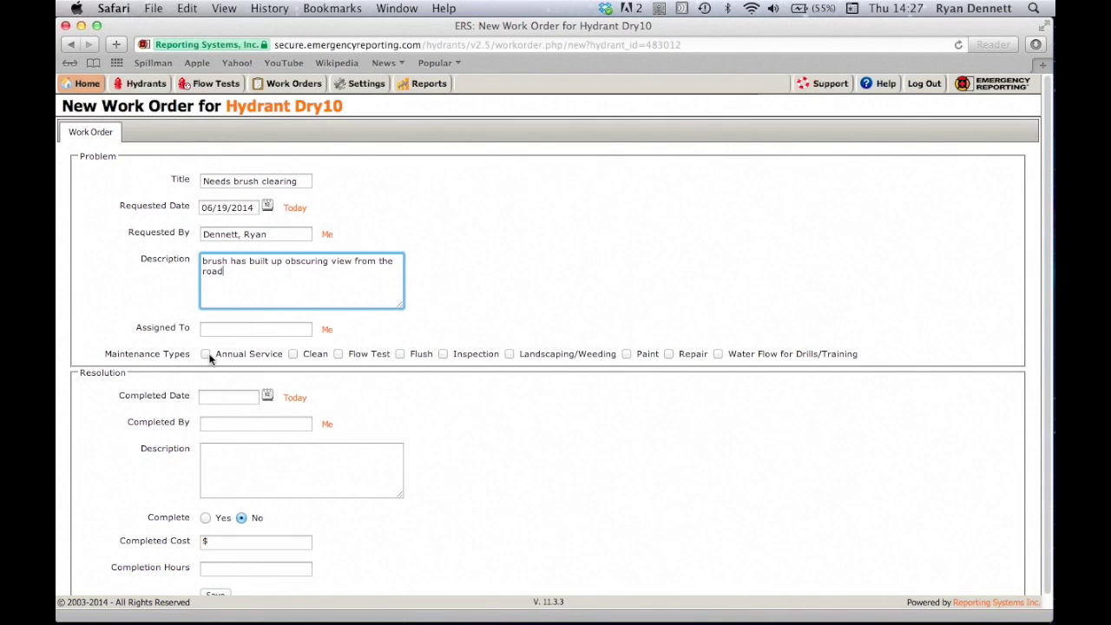
scroll(248, 356, "down", 1)
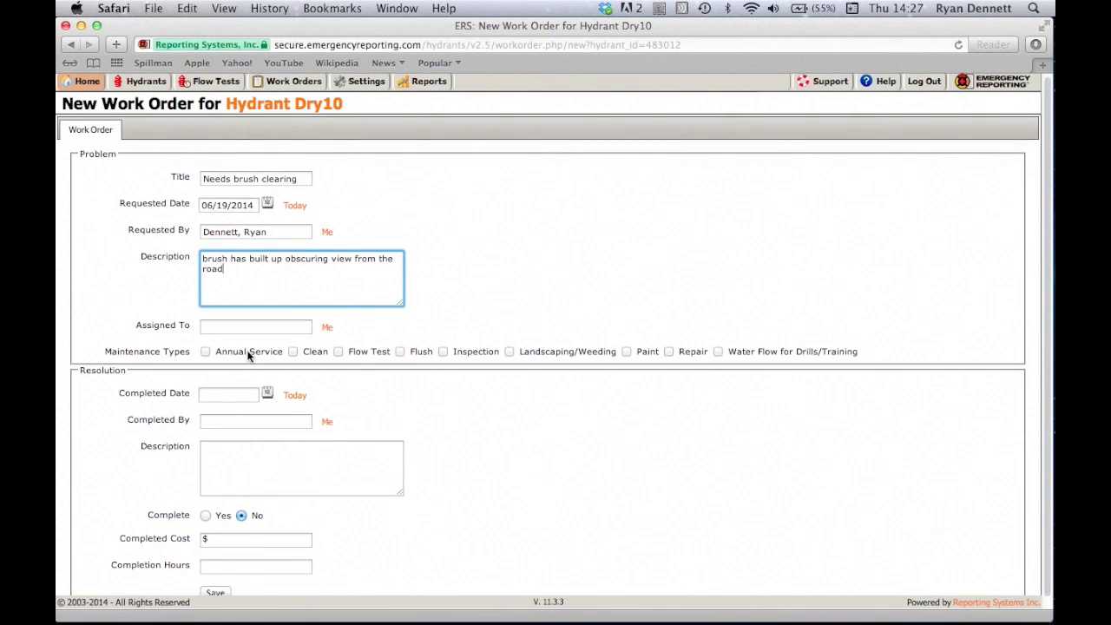
left_click(509, 351)
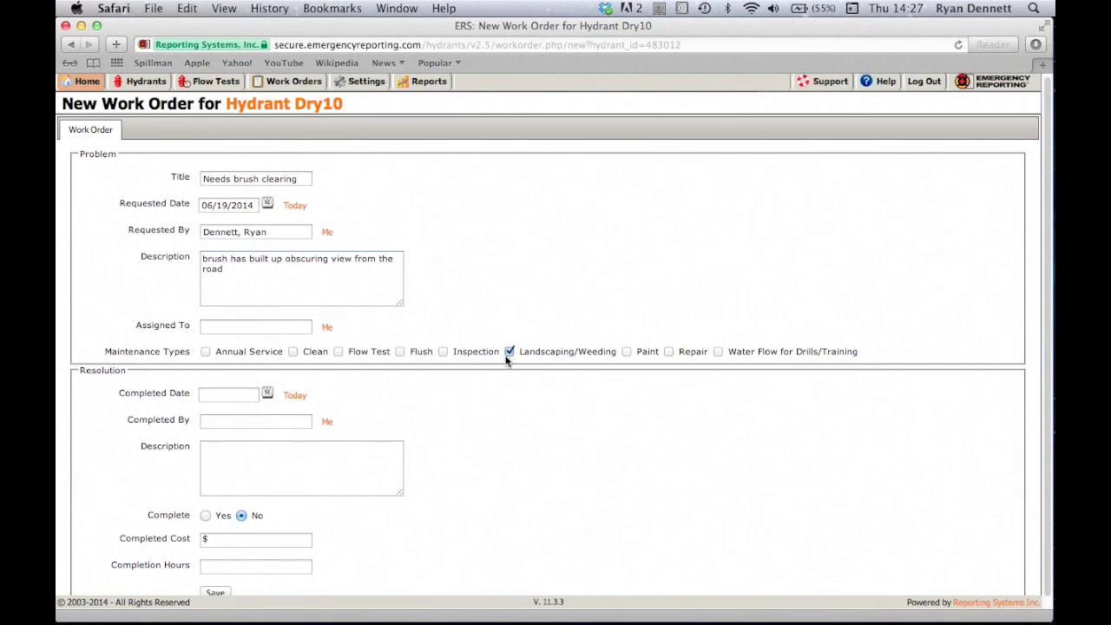
scroll(506, 360, "down", 1)
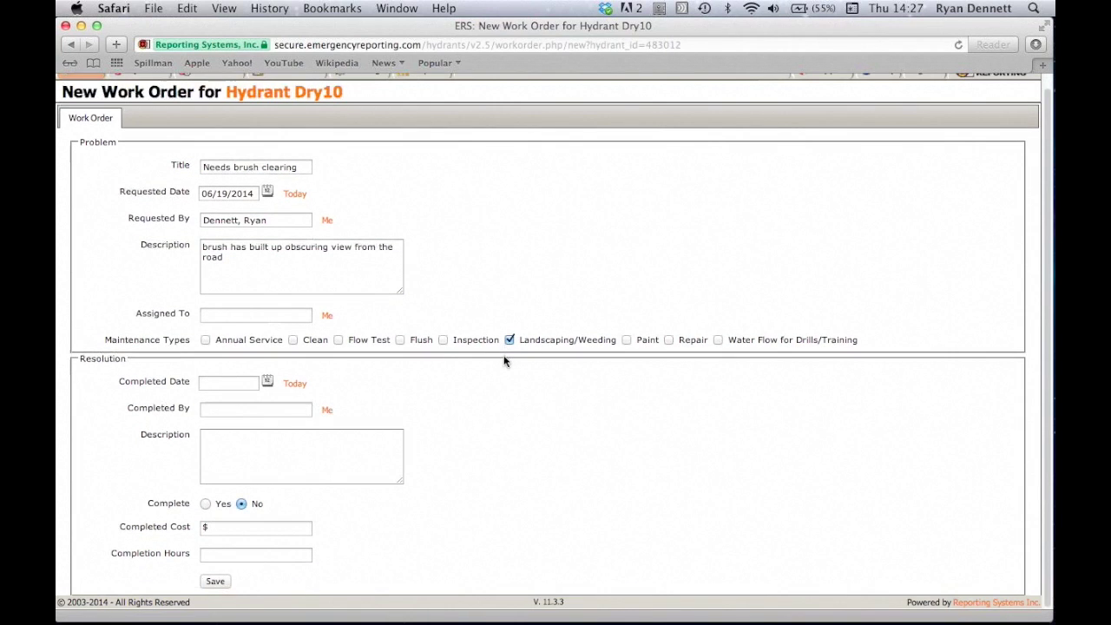
left_click(215, 581)
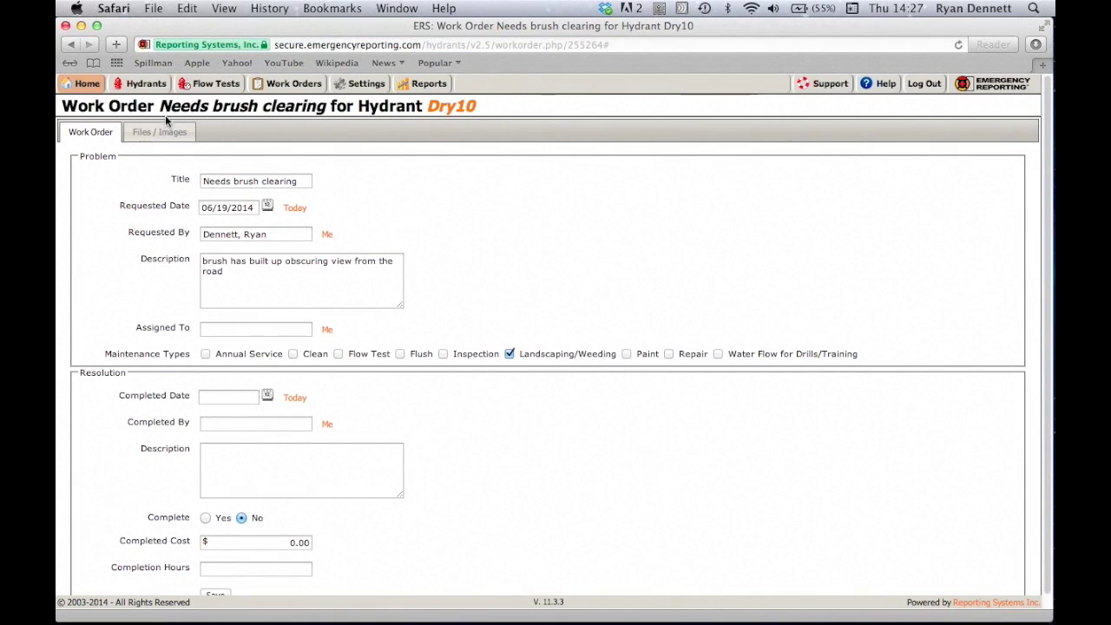
Review the work orders listed for hydrant Dry10 and return to the list of all hydrants
left_click(447, 106)
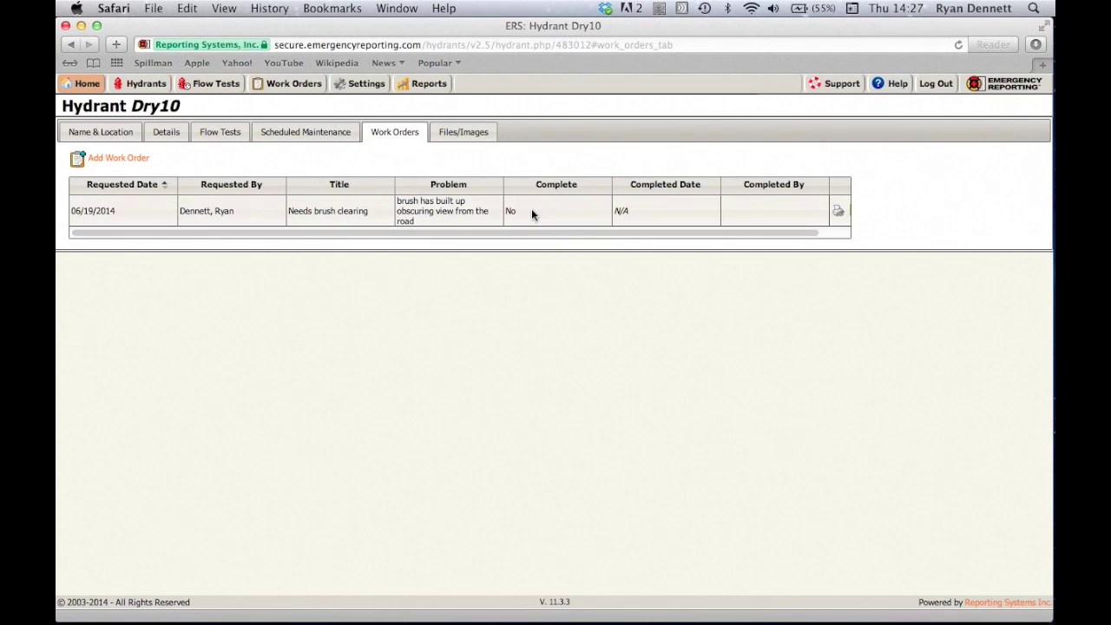
scroll(531, 216, "right", 2)
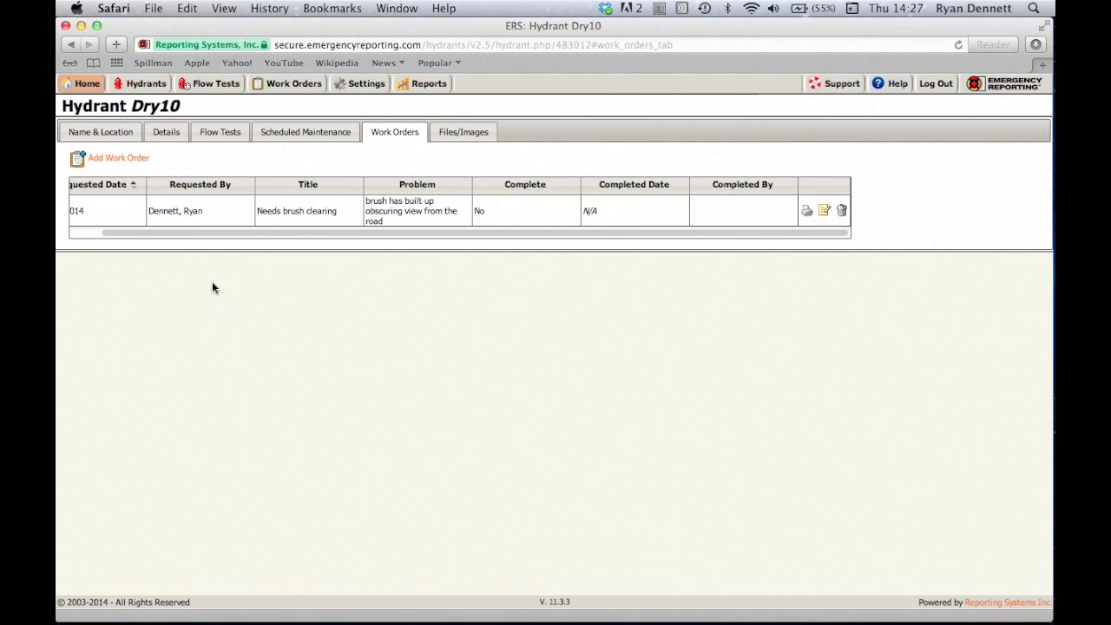
scroll(122, 222, "left", 3)
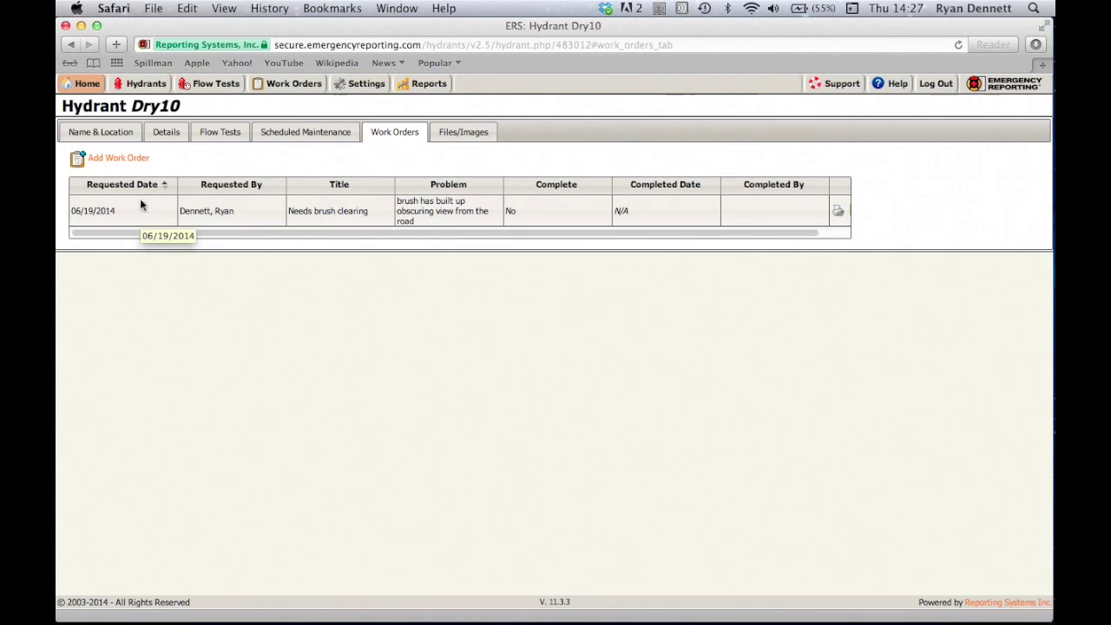
left_click(126, 89)
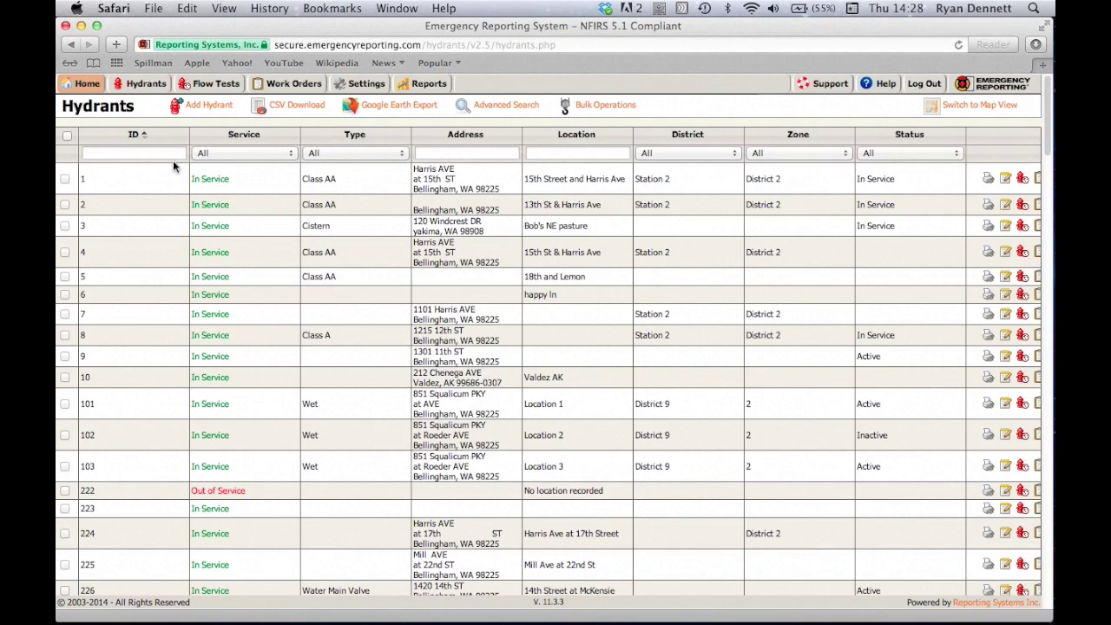
Open hydrant Dry10's "Needs brush clearing" work order from the list of all work orders
left_click(299, 88)
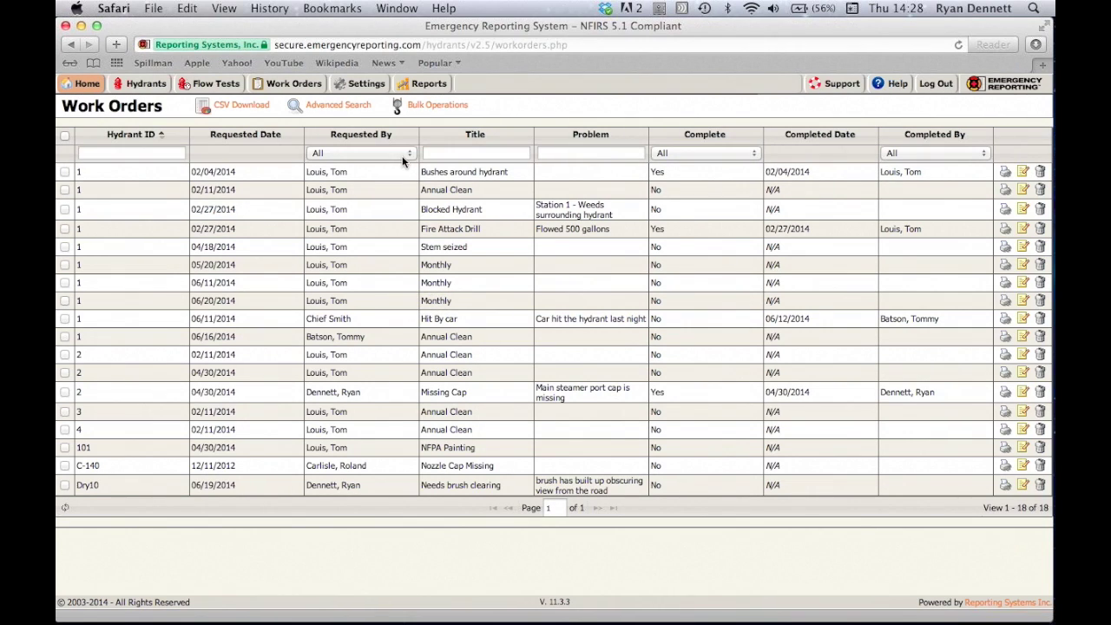
left_click(392, 490)
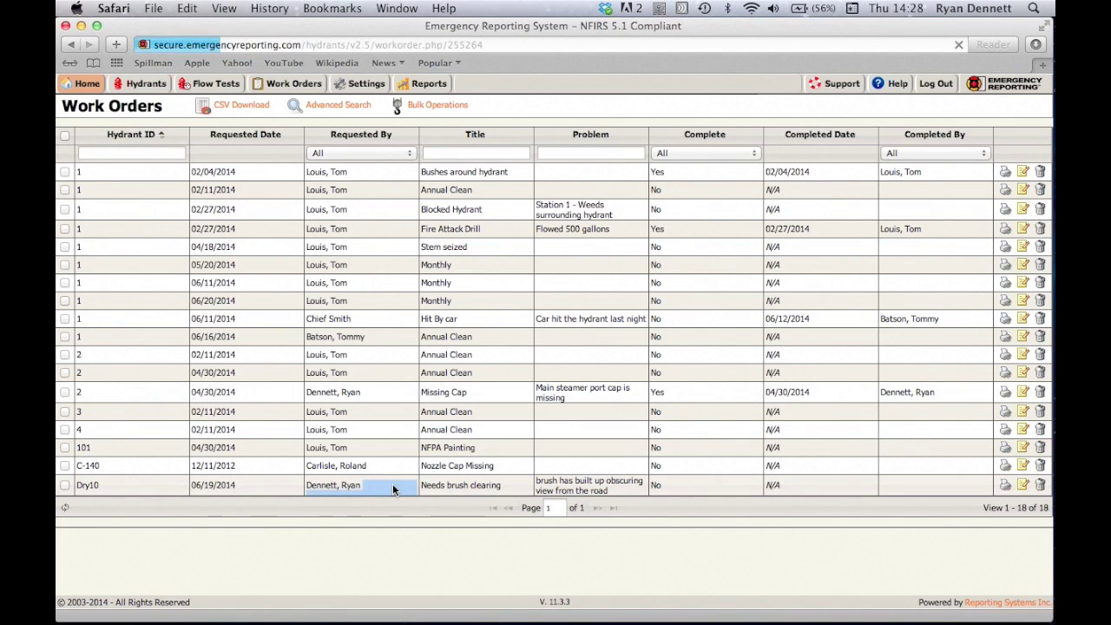
scroll(421, 468, "down", 1)
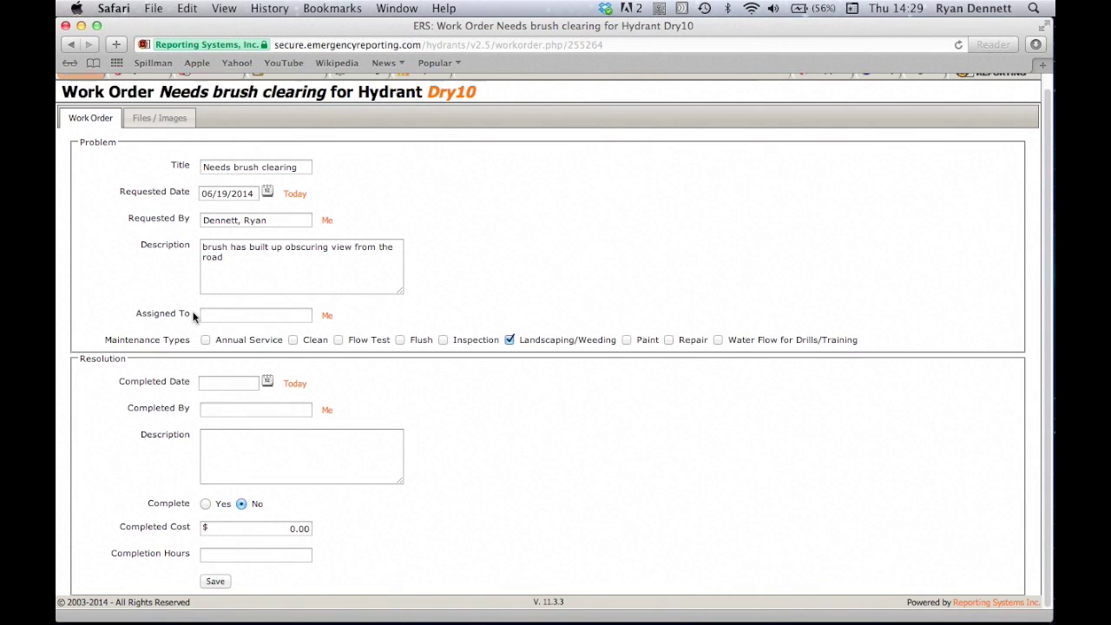
scroll(549, 208, "up", 1)
scroll(549, 209, "down", 1)
Record the work order as complete with today's date and yourself as the person who completed it, and save it
left_click(296, 384)
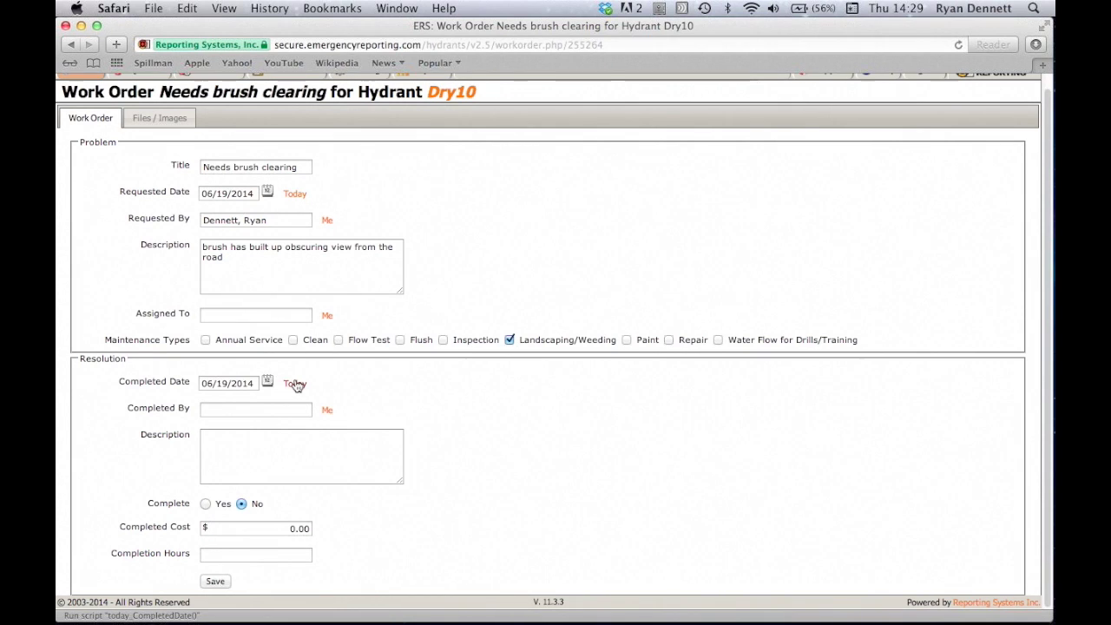
left_click(327, 410)
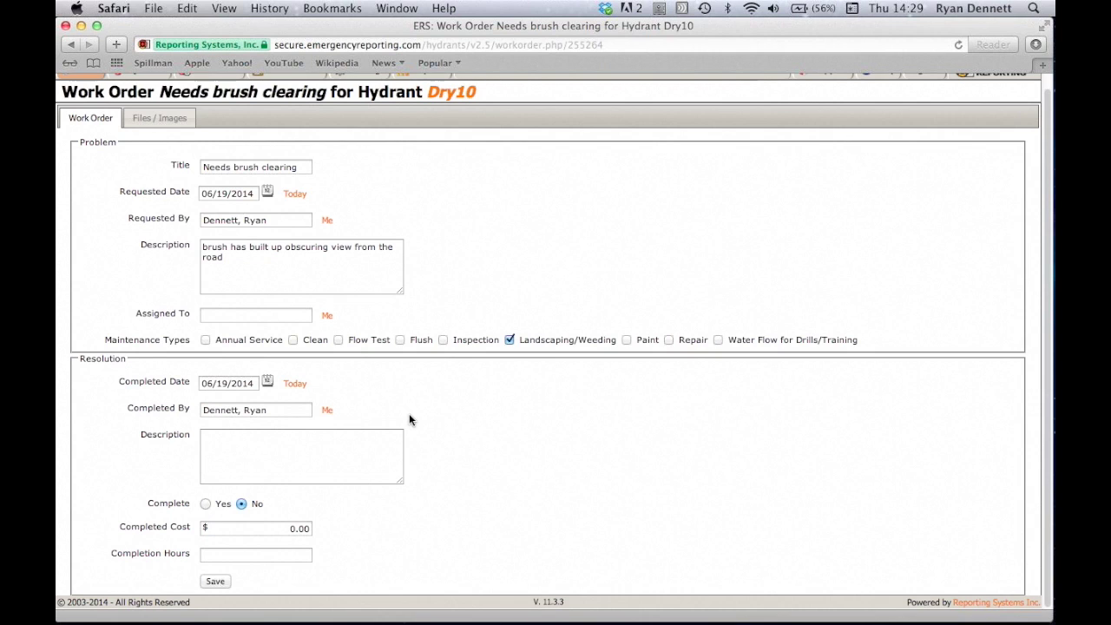
left_click(205, 505)
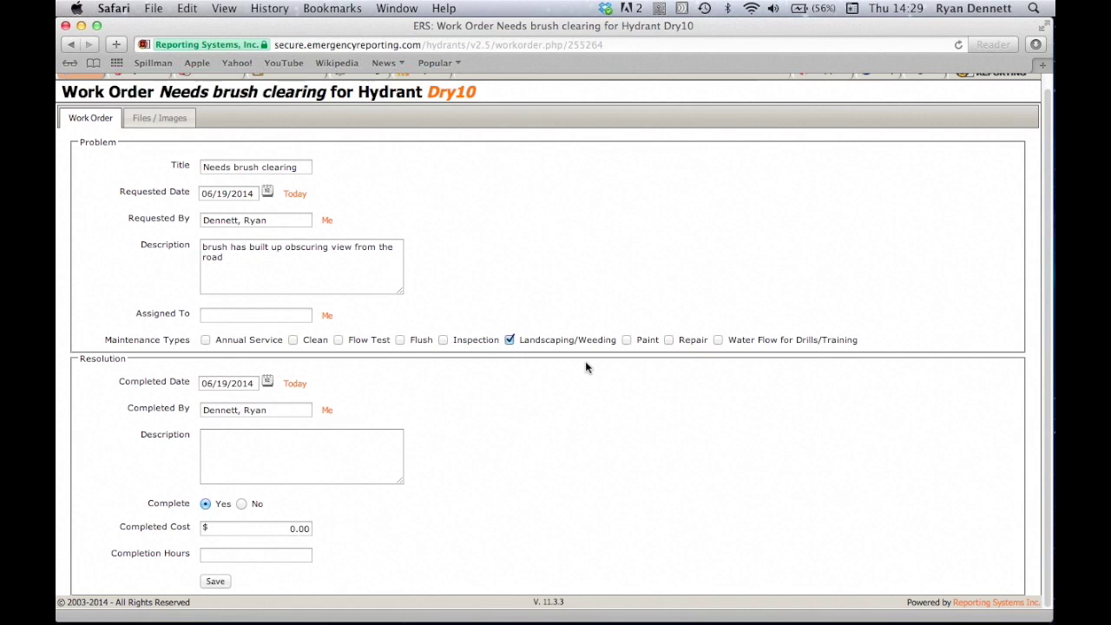
left_click(280, 529)
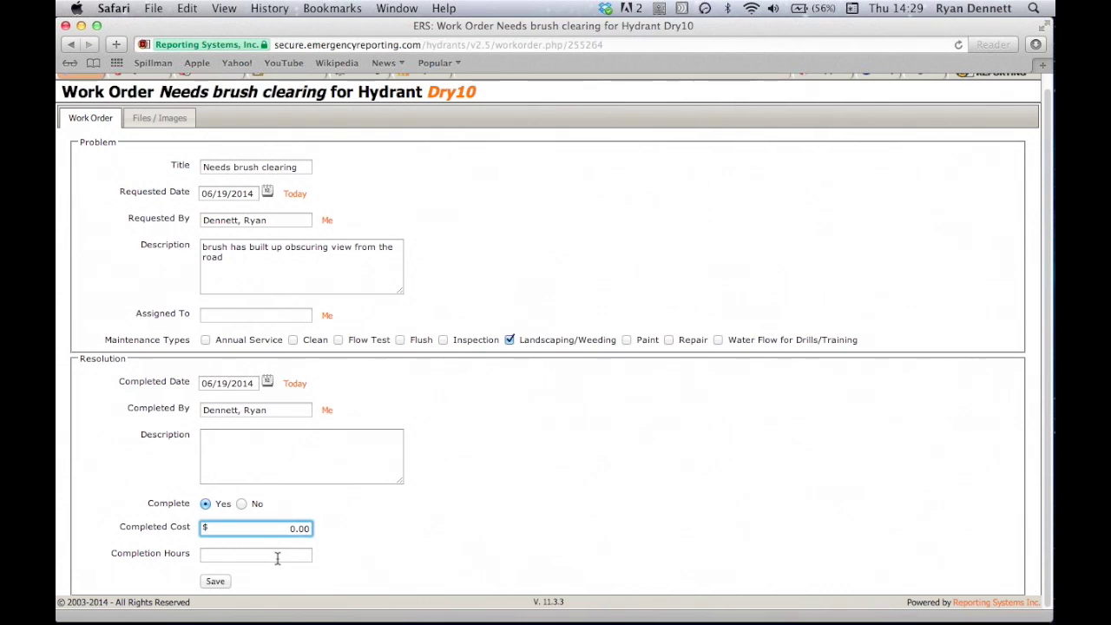
left_click(212, 582)
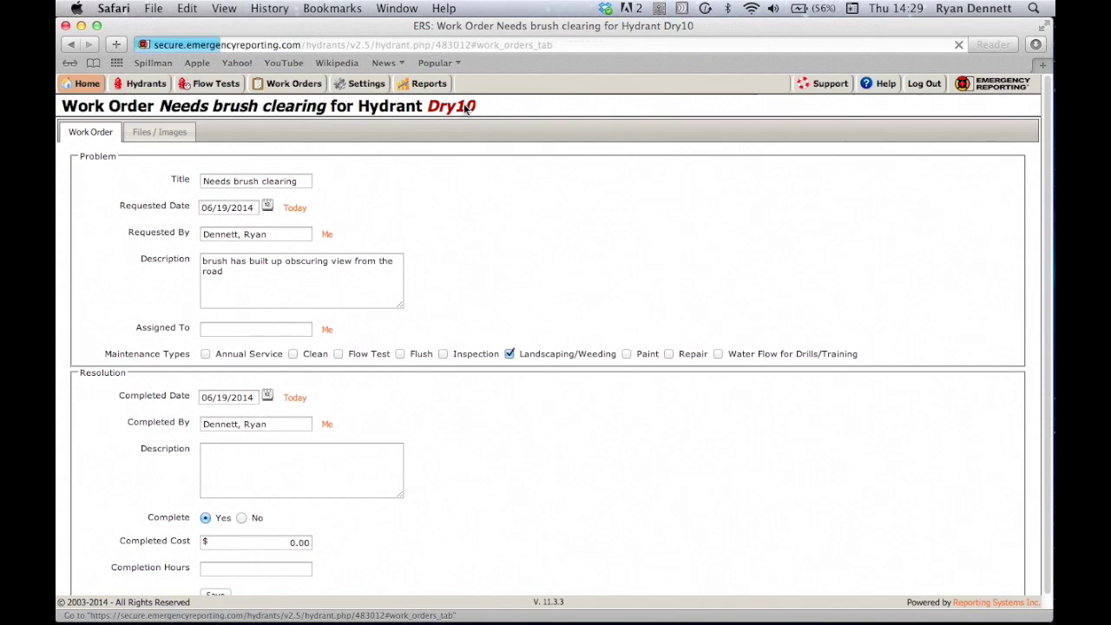
Return to hydrant Dry10's work orders and review all columns of the brush-clearing entry
left_click(465, 107)
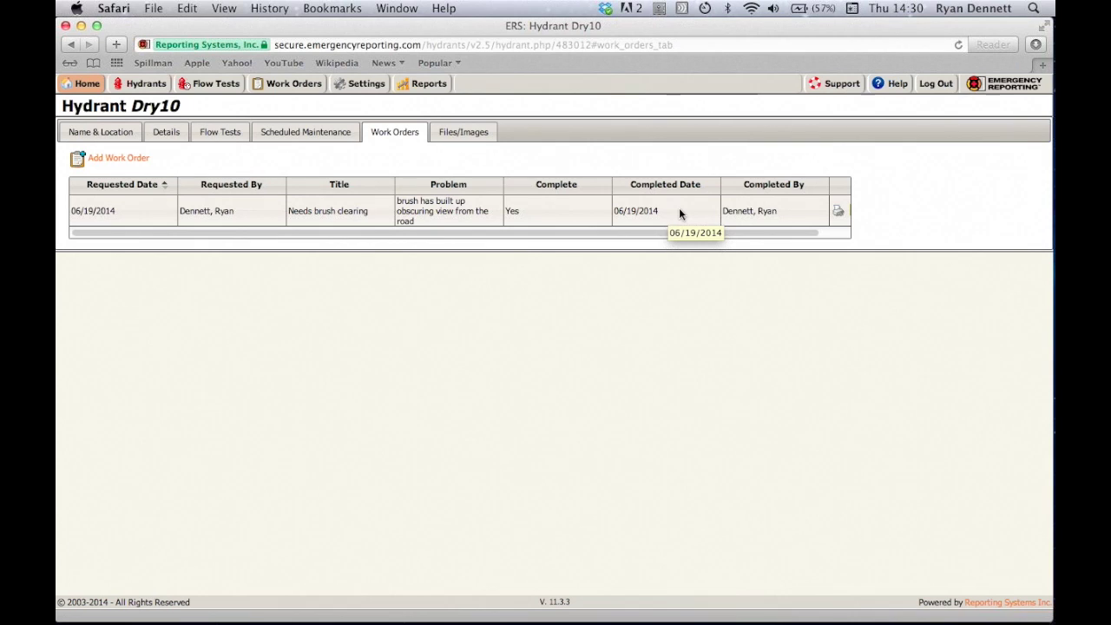
scroll(706, 205, "right", 2)
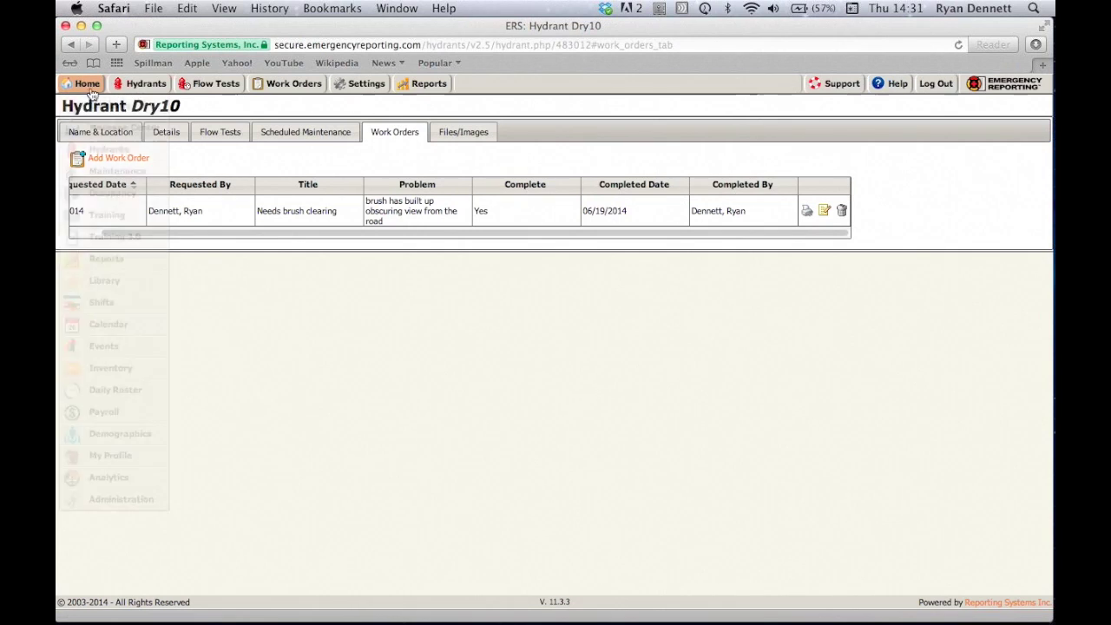
Open hydrant 1 from the list of all hydrants and review its flow tests, selecting the 04/12/2014 test
left_click(134, 84)
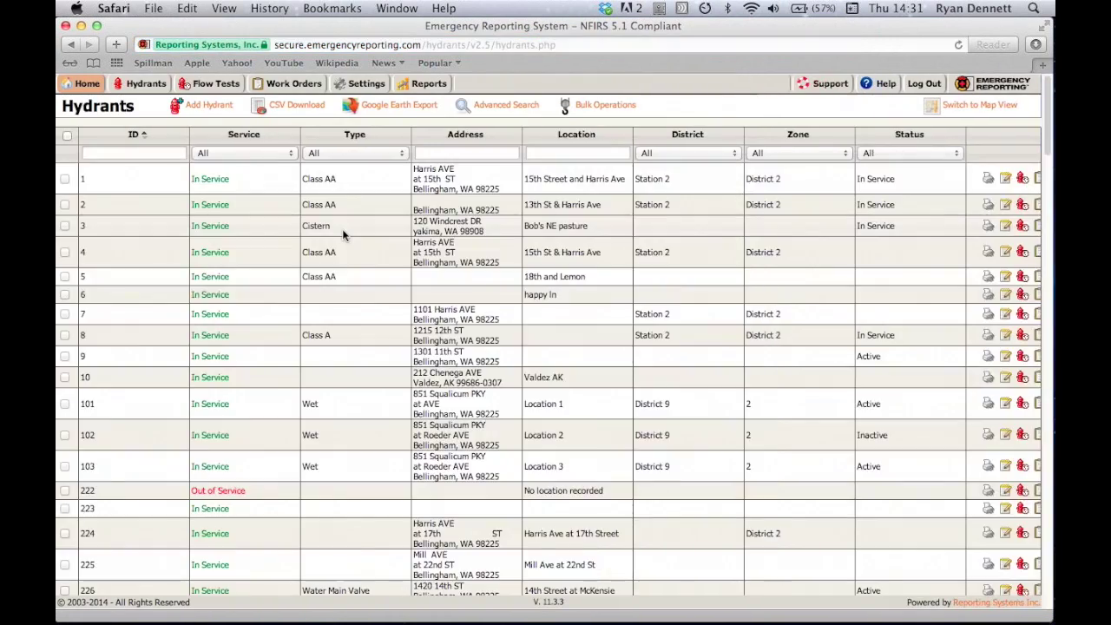
left_click(325, 188)
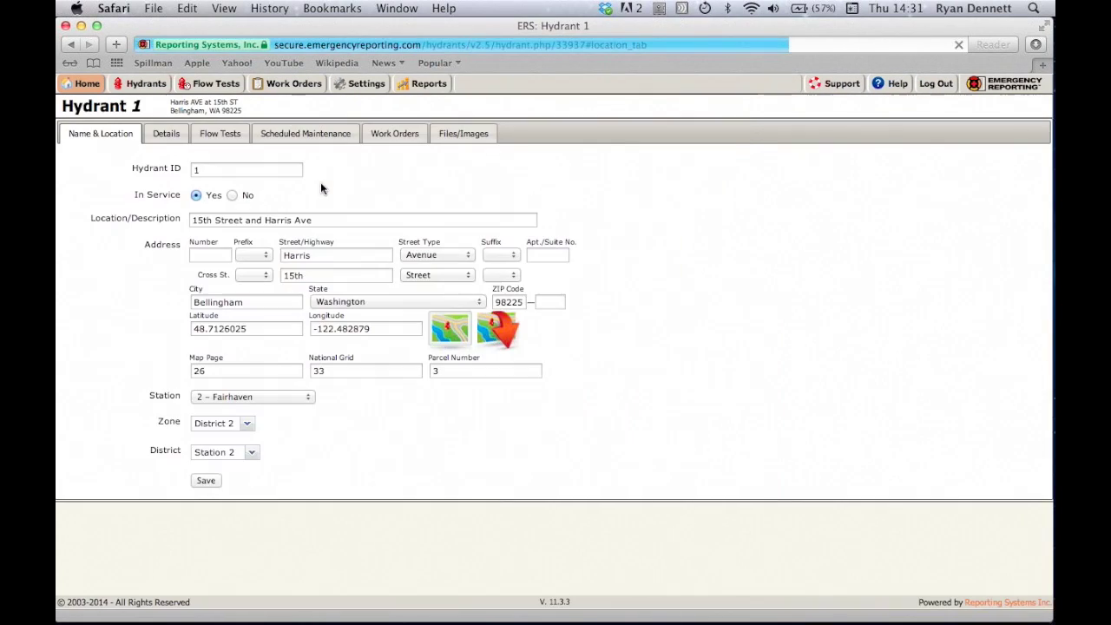
left_click(235, 139)
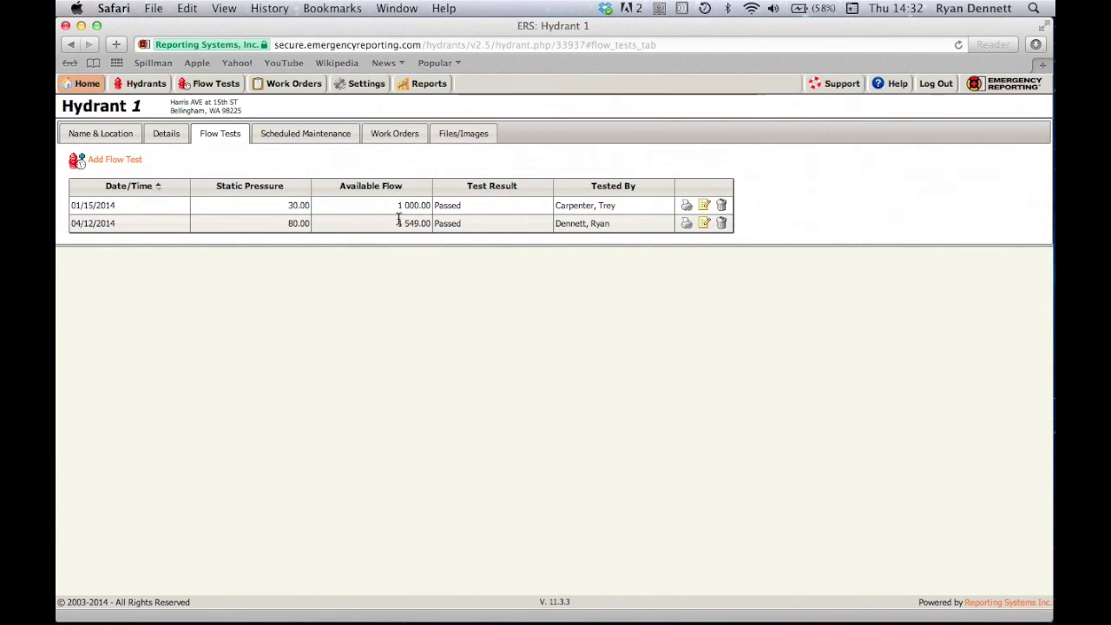
left_click(400, 224)
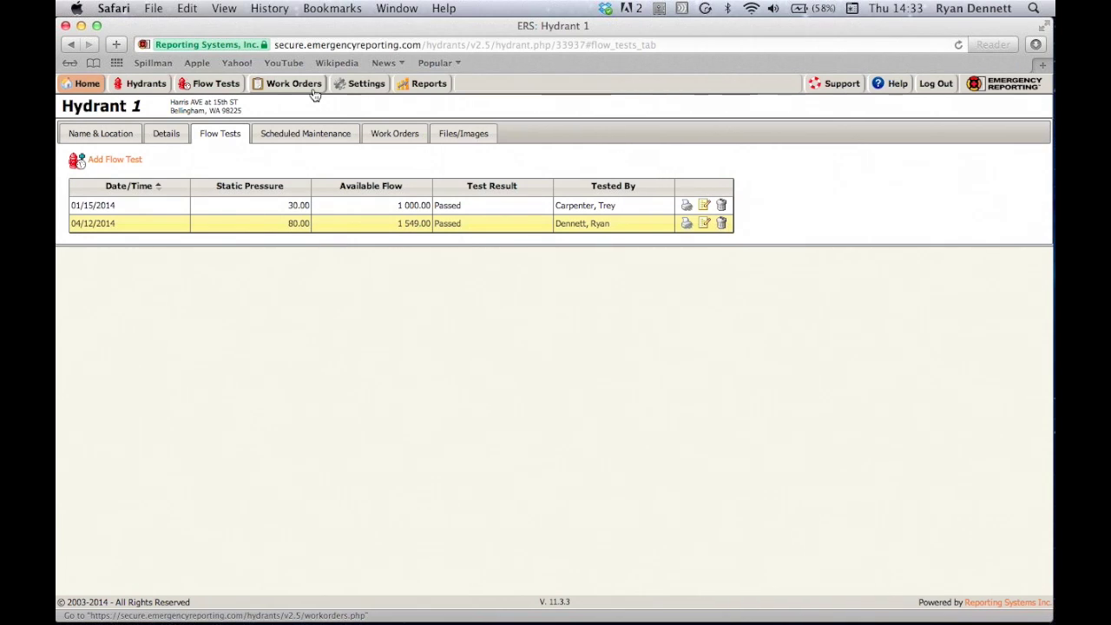
Run the Hydrants per Hydrant Type report and examine its type summary and the hydrants grouped by type on the first page
left_click(421, 86)
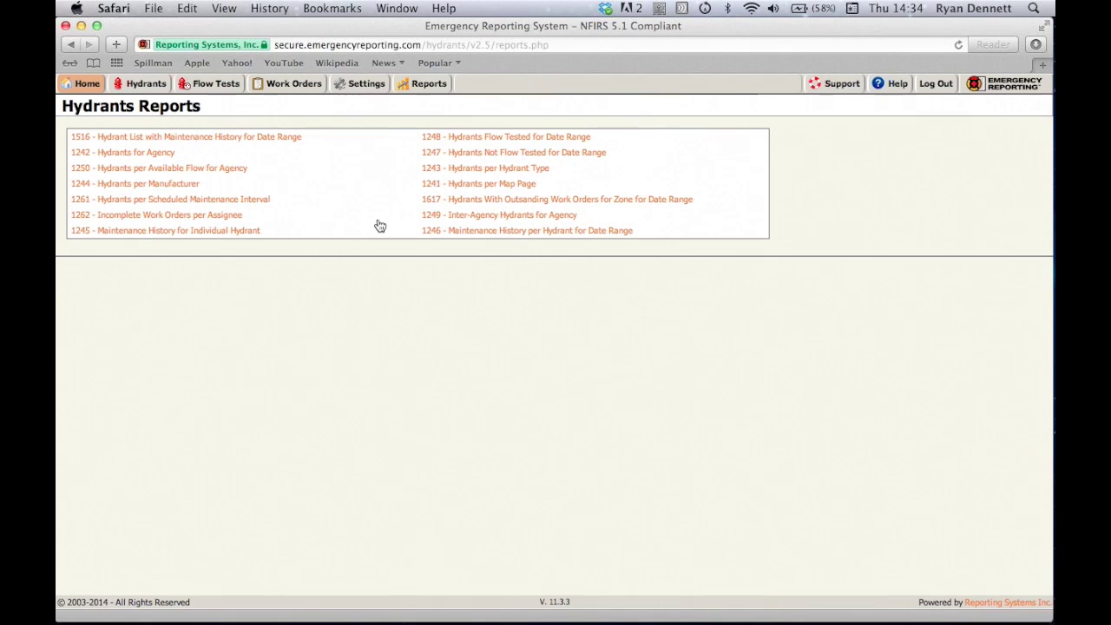
left_click(465, 168)
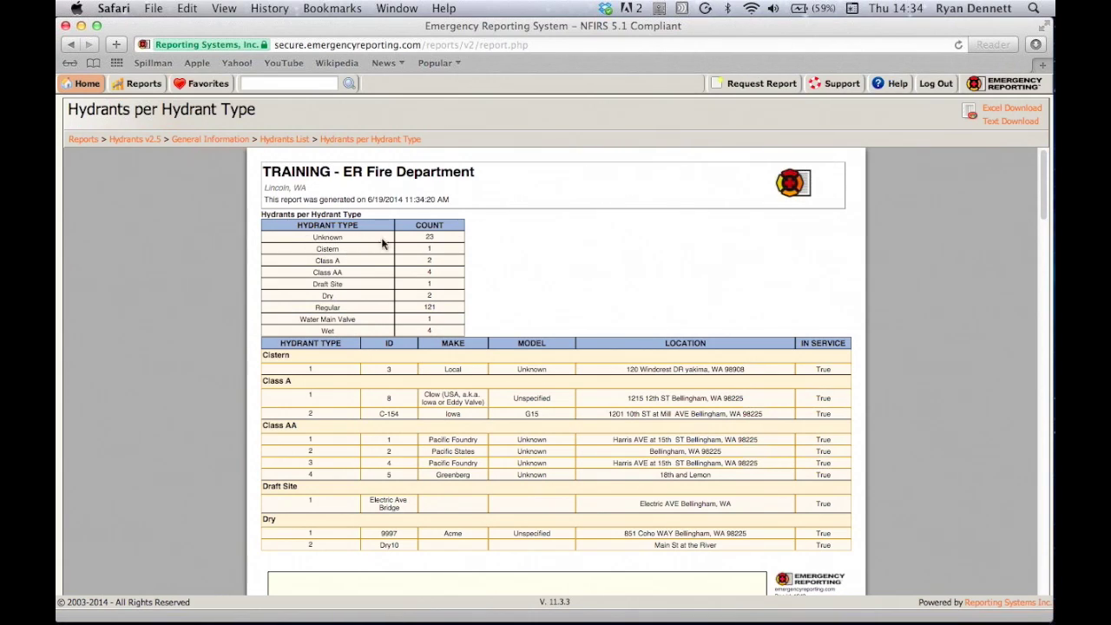
scroll(374, 247, "down", 1)
scroll(374, 251, "down", 1)
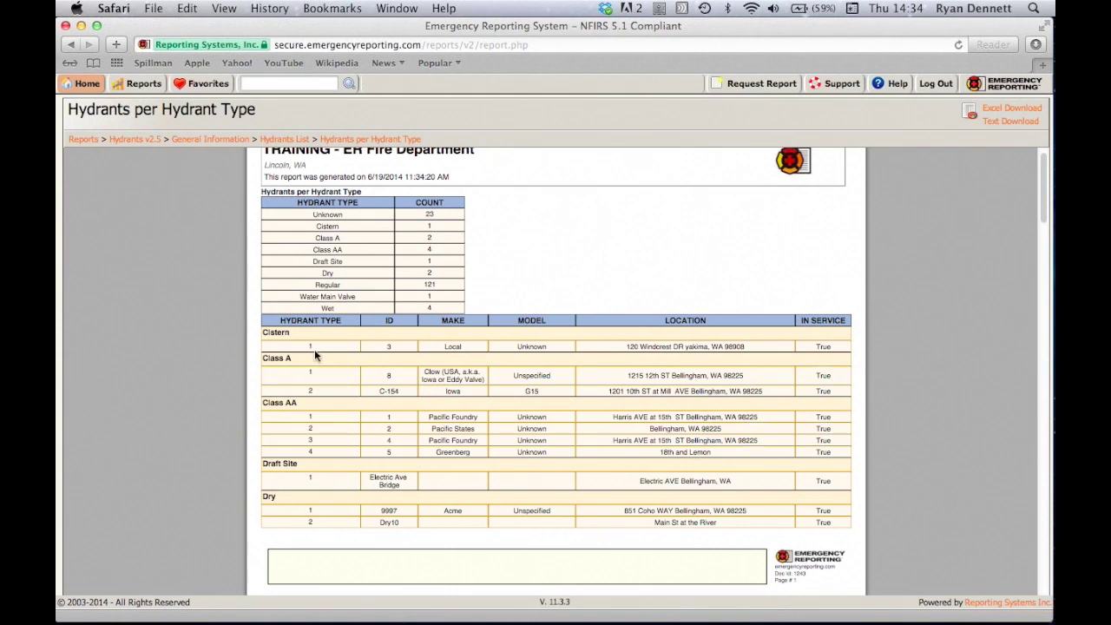
scroll(314, 352, "down", 2)
scroll(315, 345, "down", 3)
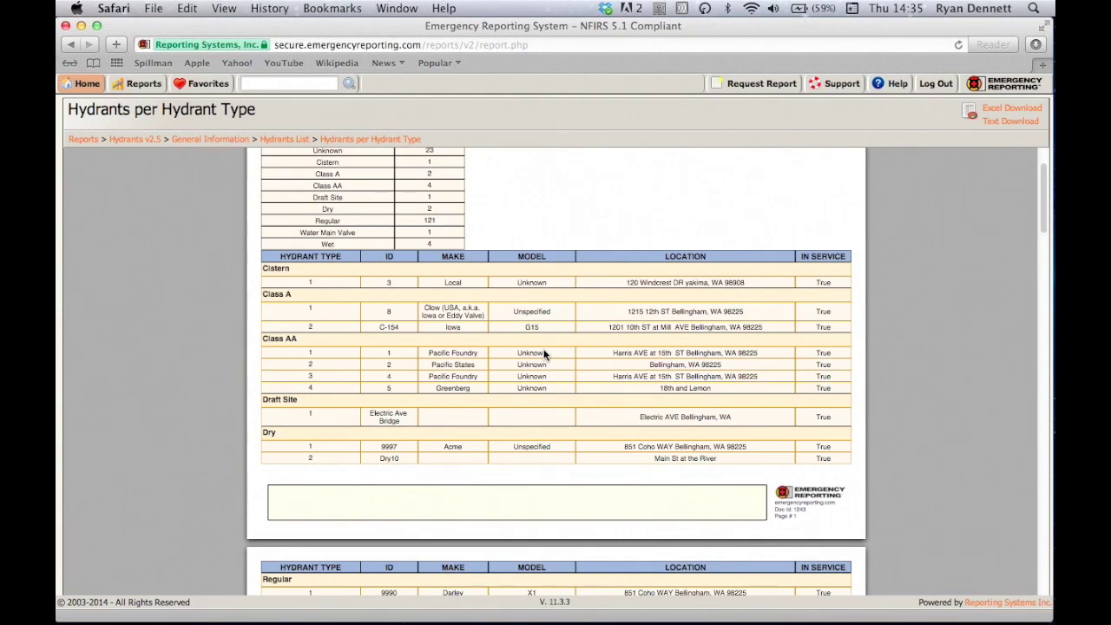
scroll(544, 354, "down", 1)
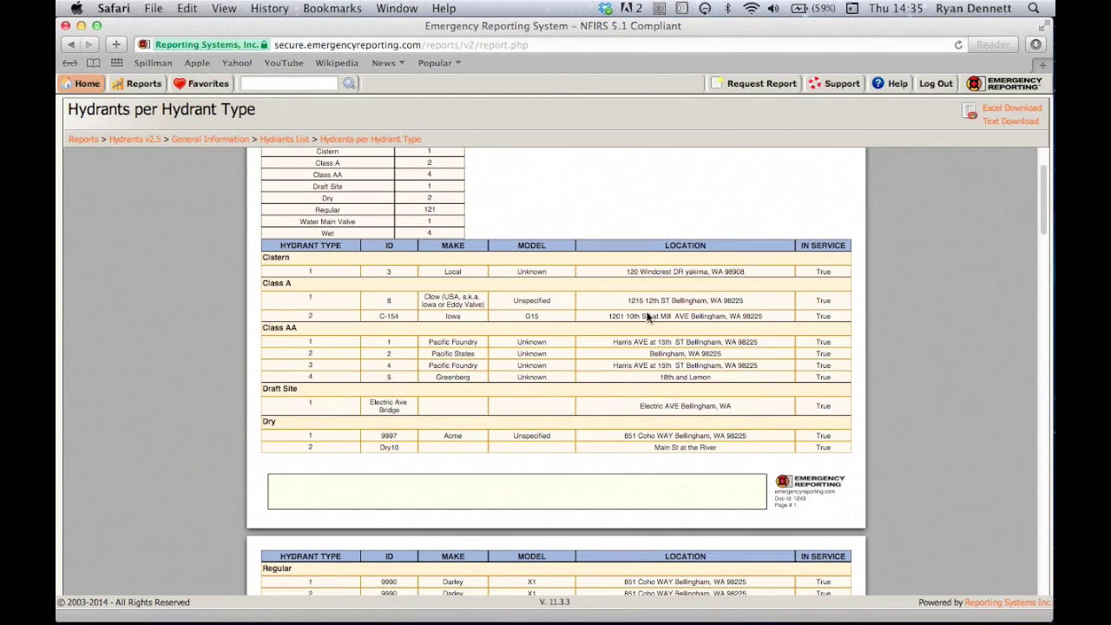
scroll(653, 314, "down", 1)
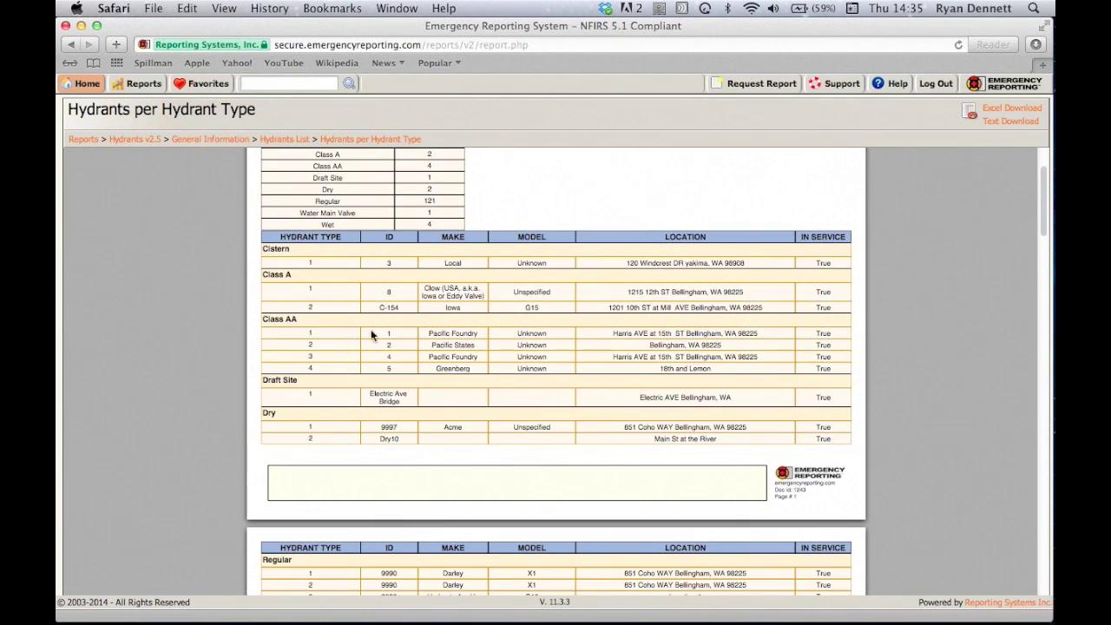
scroll(357, 336, "down", 1)
scroll(357, 336, "down", 4)
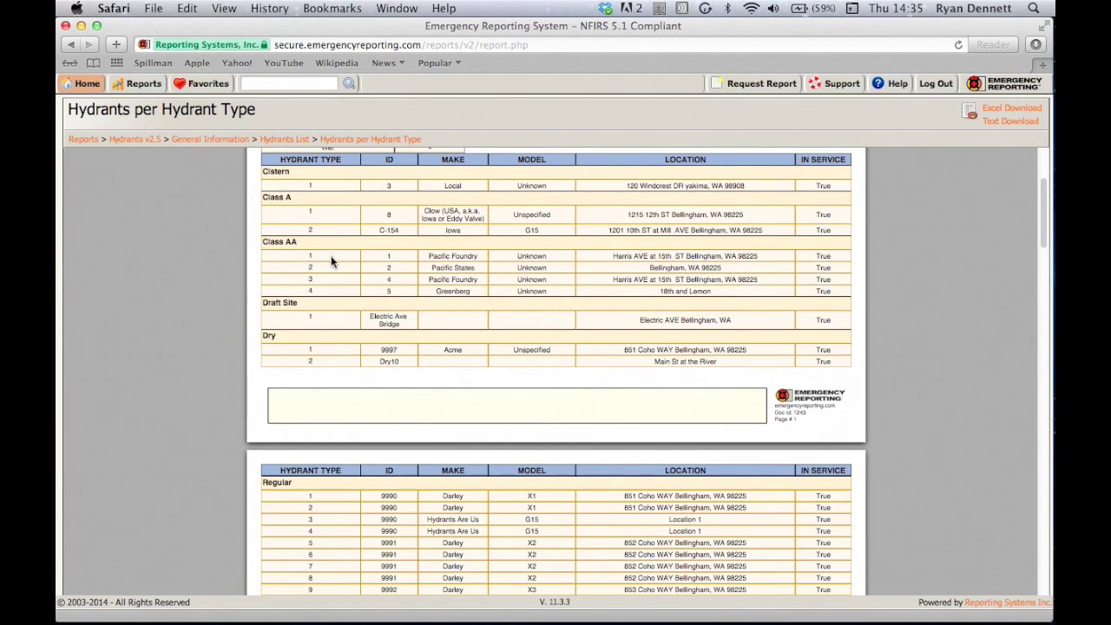
scroll(330, 258, "down", 2)
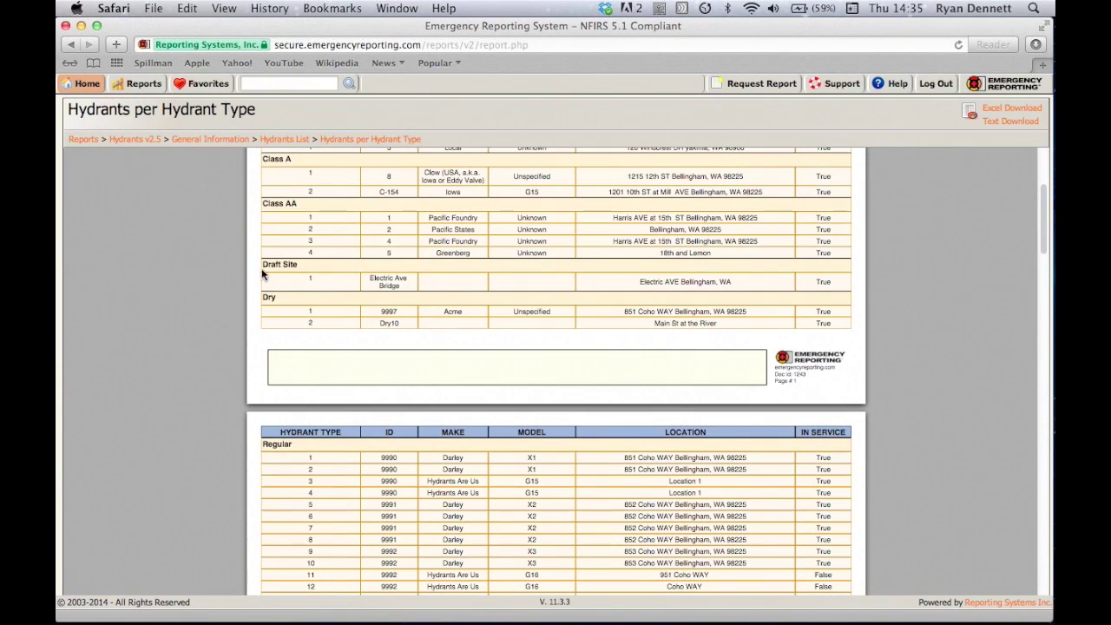
scroll(292, 270, "down", 2)
scroll(295, 286, "down", 1)
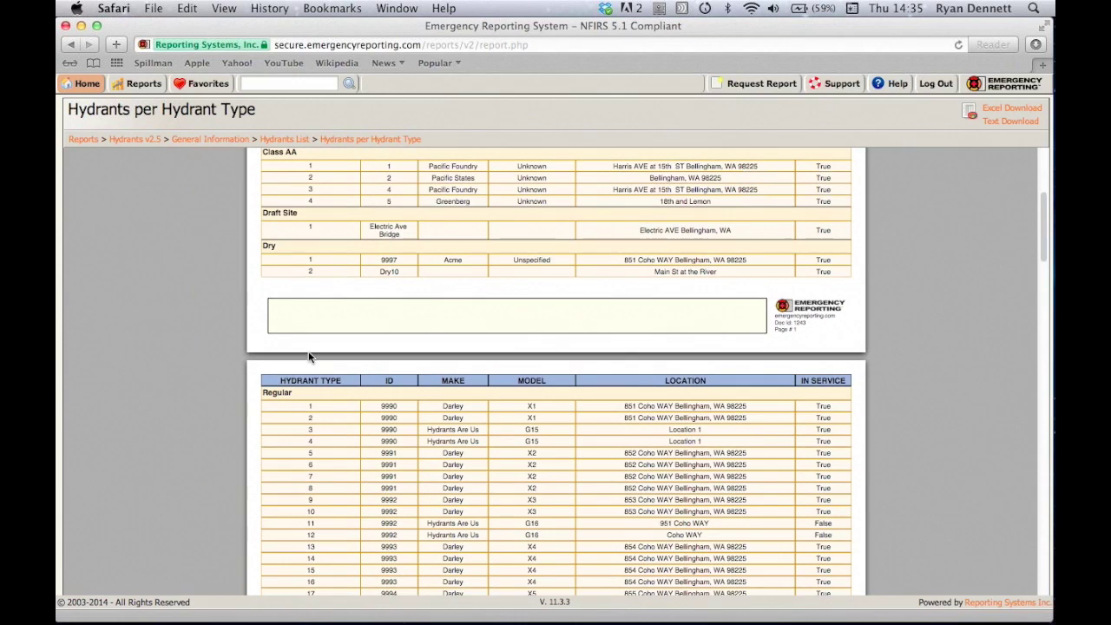
scroll(313, 235, "up", 6)
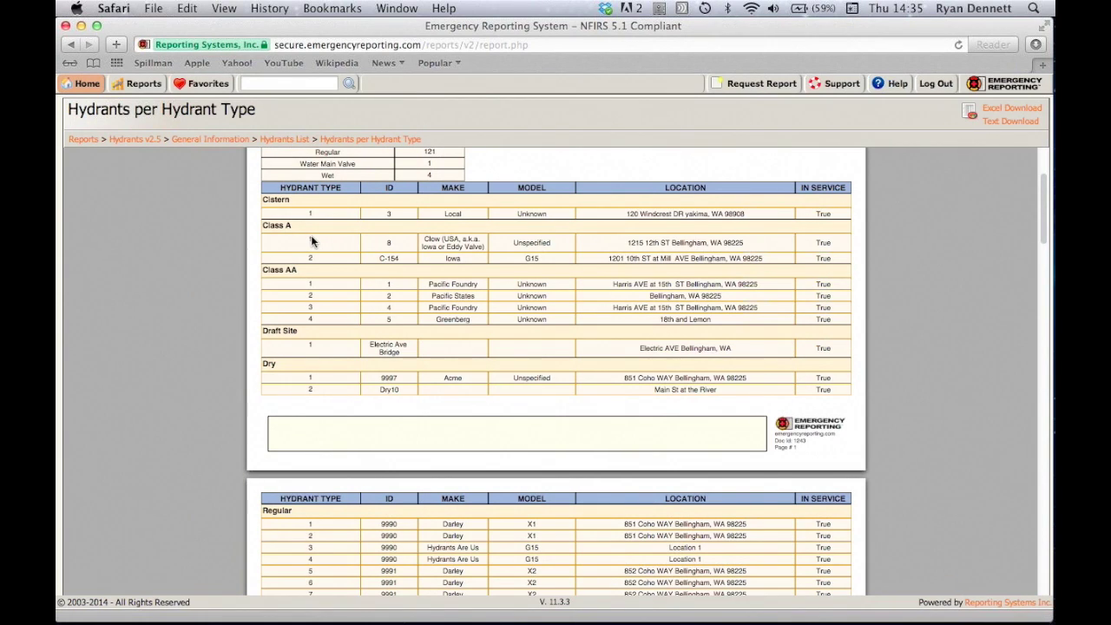
scroll(312, 242, "down", 4)
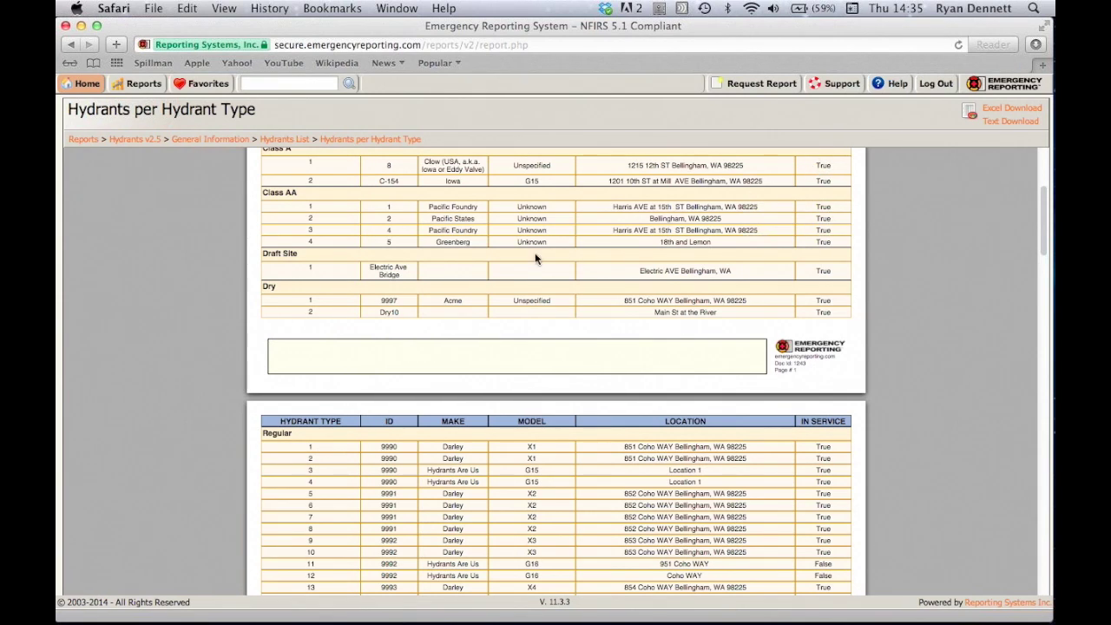
Look through the remaining pages of the hydrant type report and return to the summary at its beginning
scroll(397, 316, "down", 1)
scroll(396, 321, "down", 10)
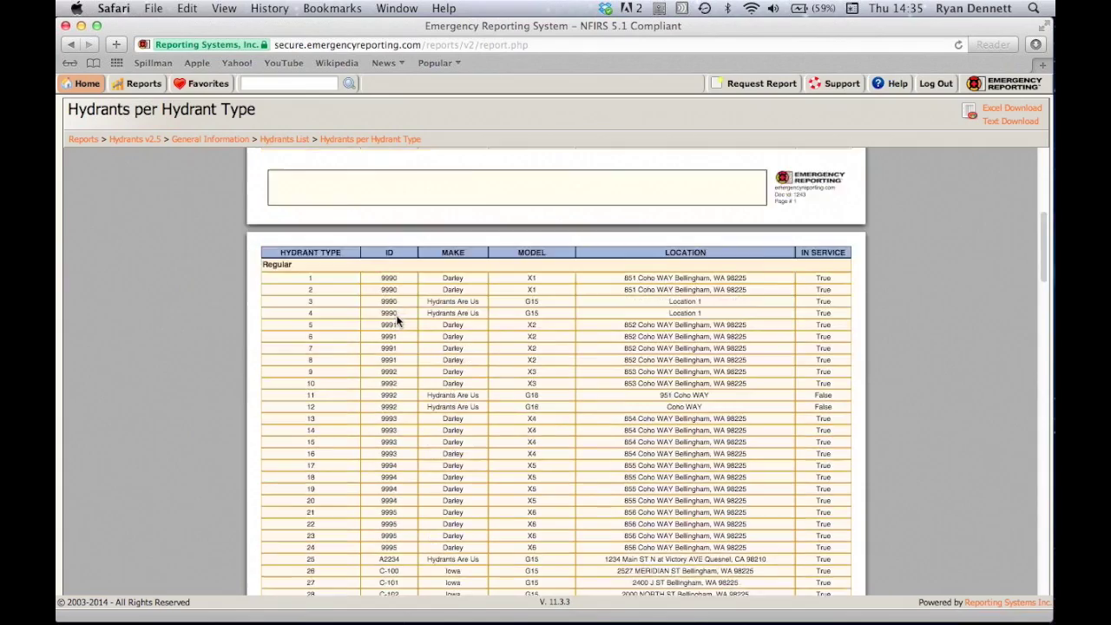
scroll(397, 322, "down", 20)
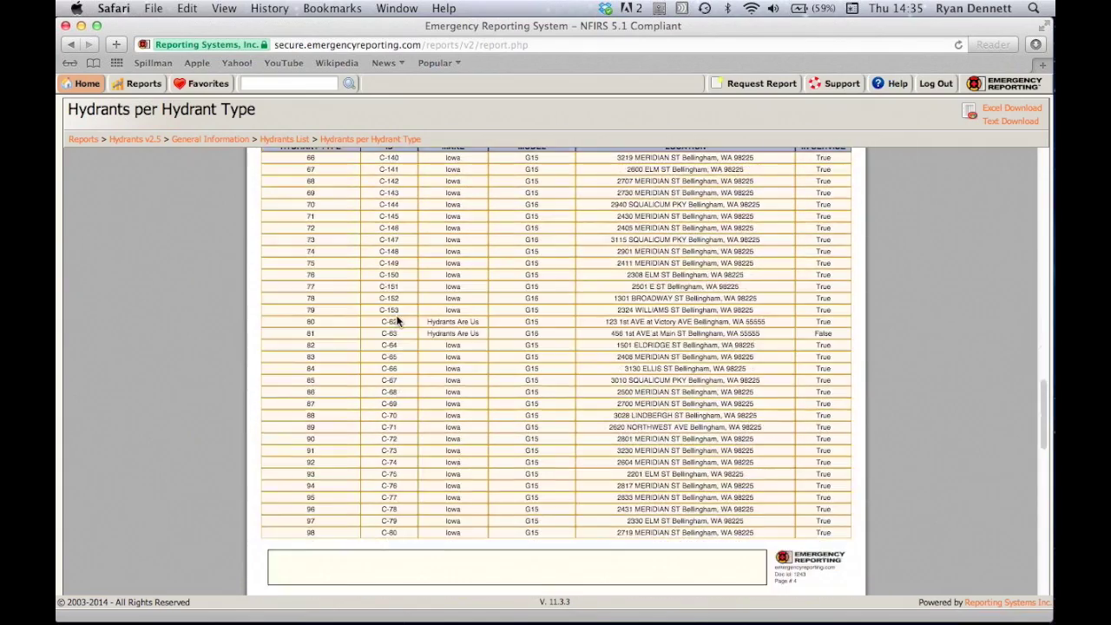
scroll(396, 322, "down", 19)
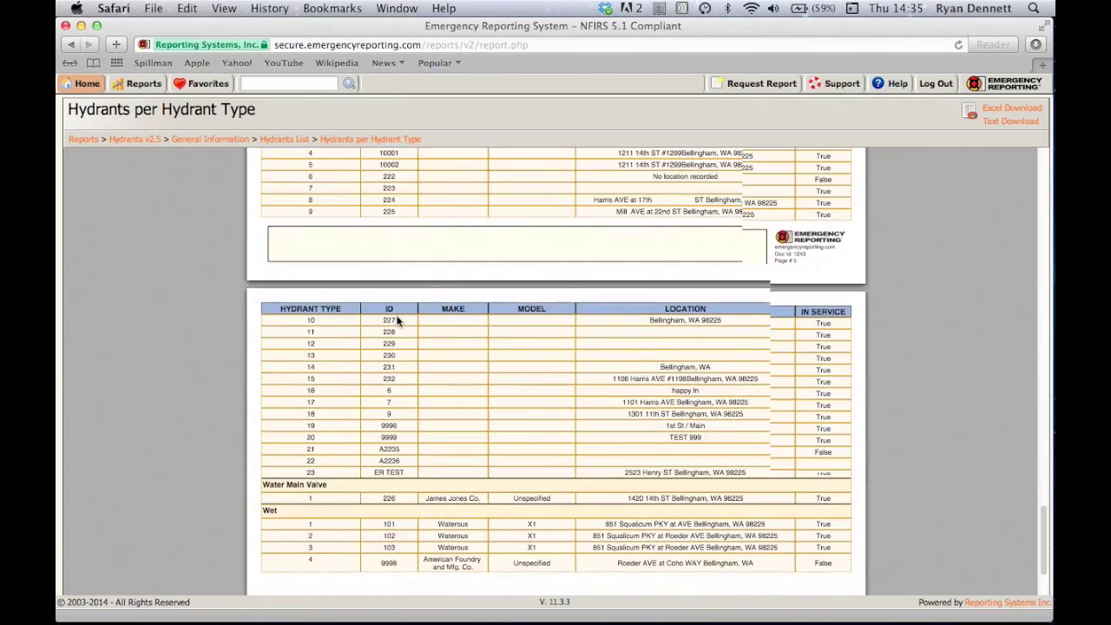
scroll(397, 322, "up", 6)
scroll(397, 322, "up", 20)
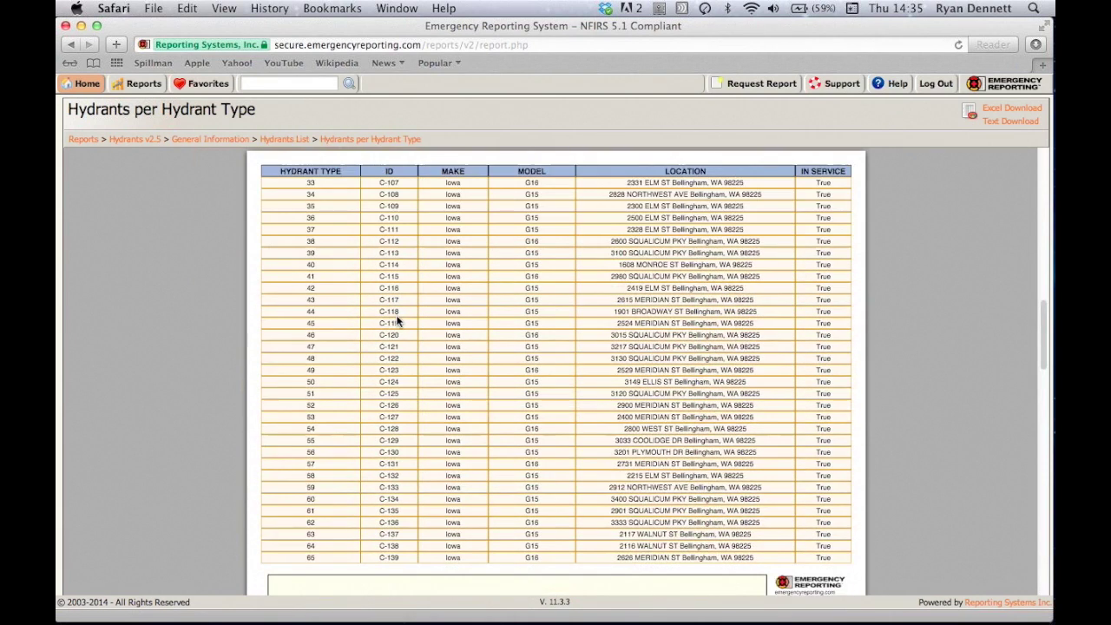
scroll(397, 321, "up", 5)
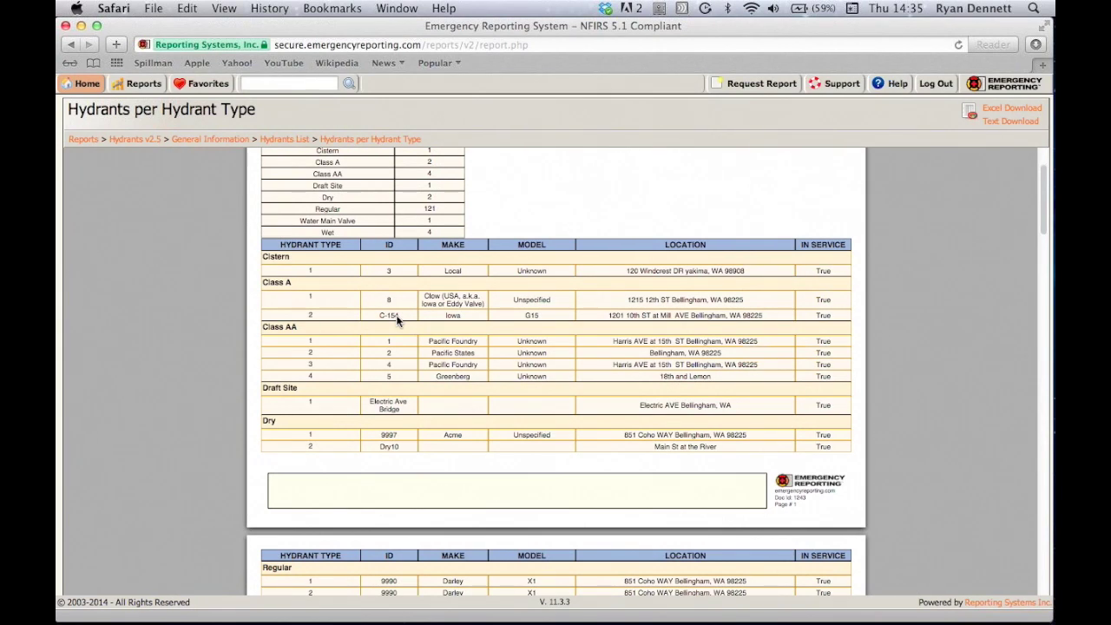
scroll(396, 321, "up", 2)
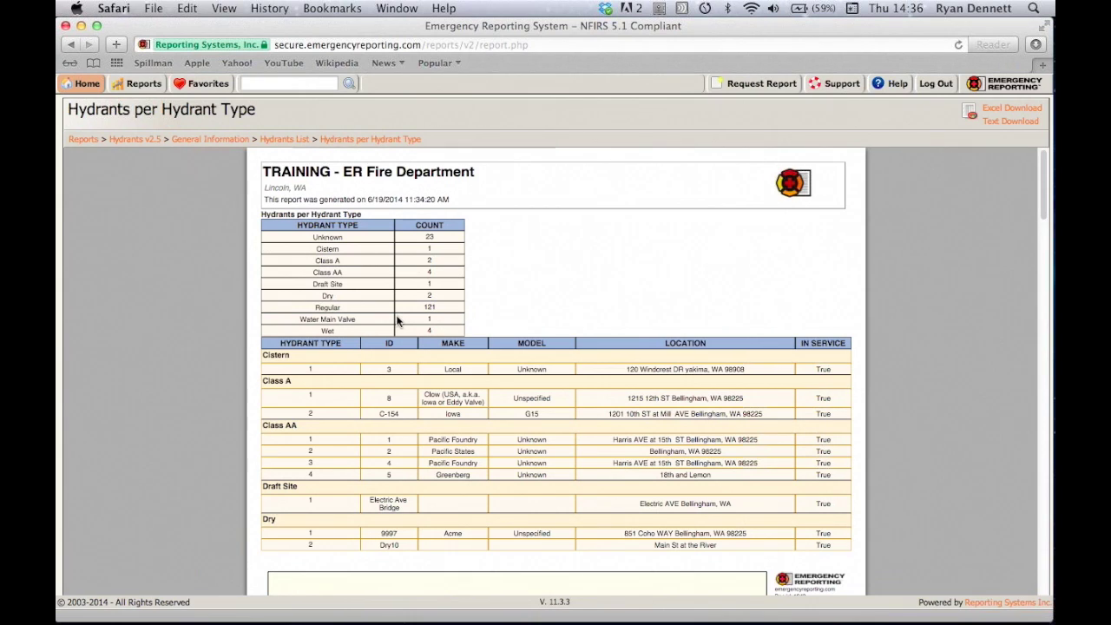
scroll(397, 321, "down", 1)
scroll(397, 322, "down", 1)
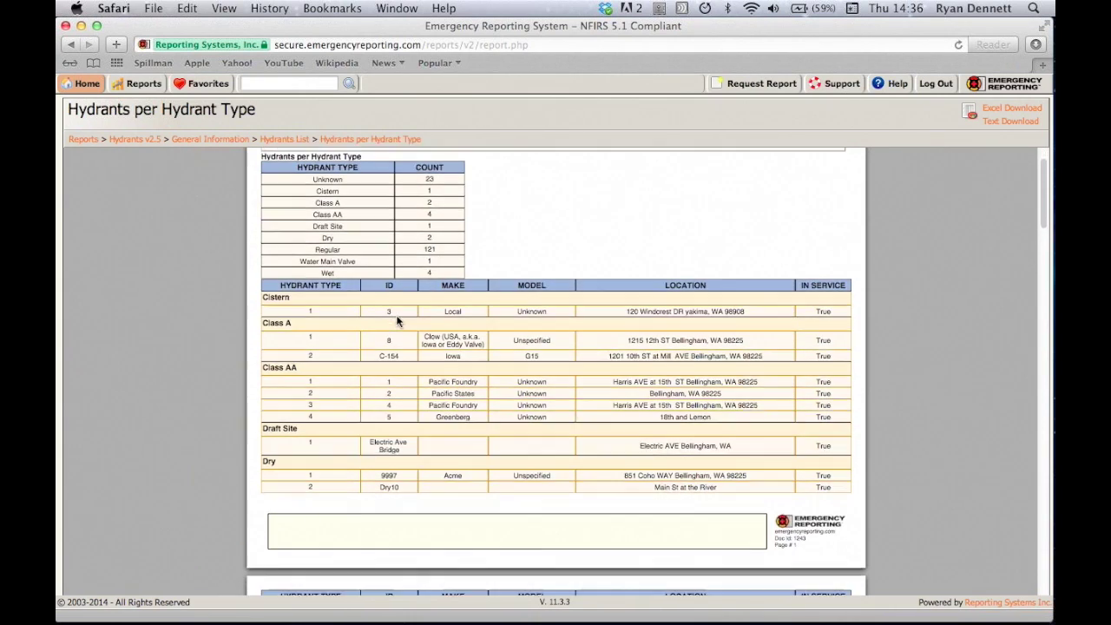
scroll(397, 322, "down", 3)
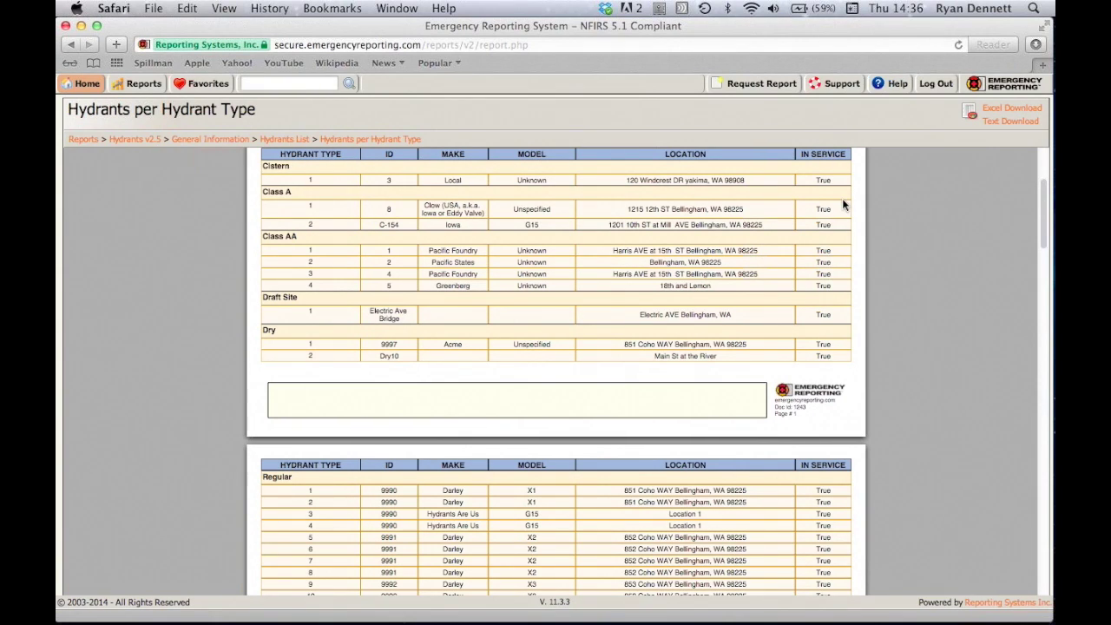
scroll(646, 233, "up", 4)
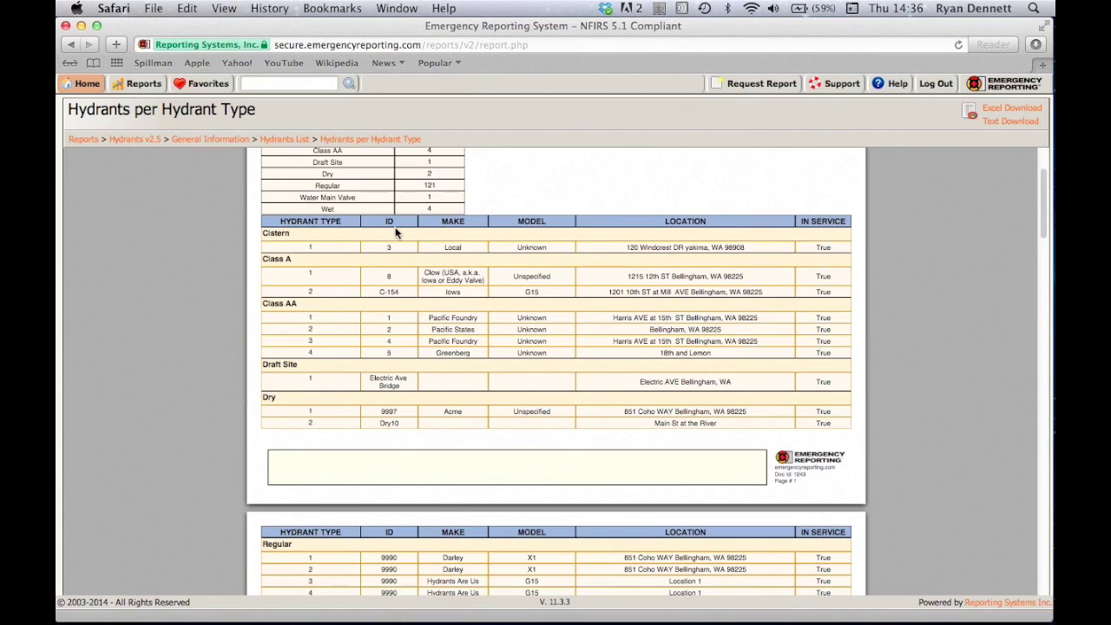
scroll(395, 226, "up", 7)
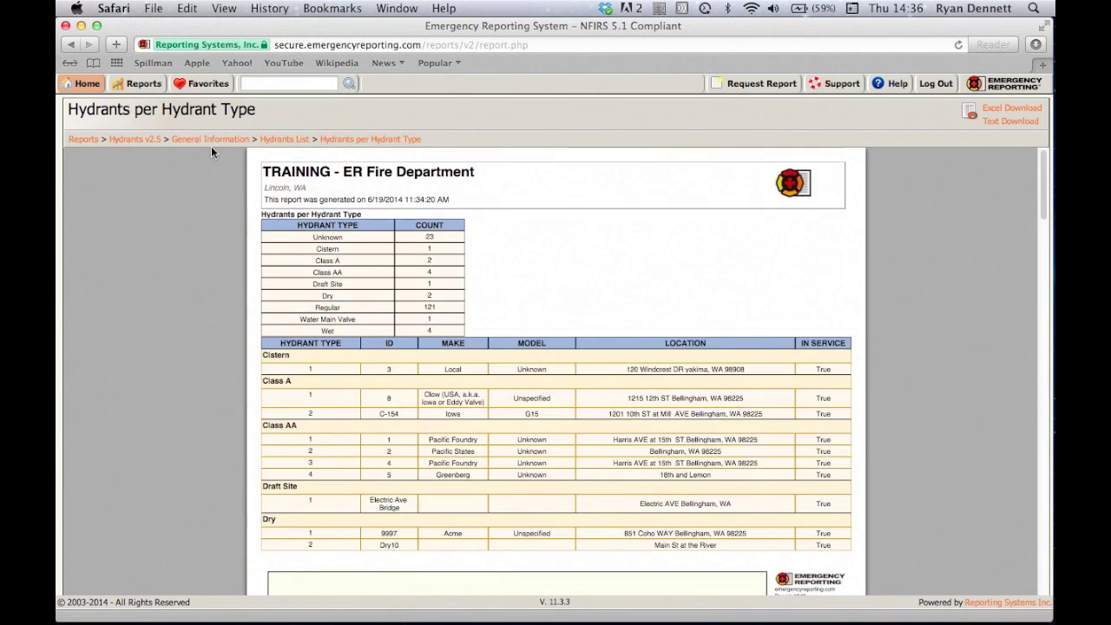
Go back to the hydrant reports, open Maintenance History for Individual Hydrant, and choose hydrant number 1
left_click(69, 46)
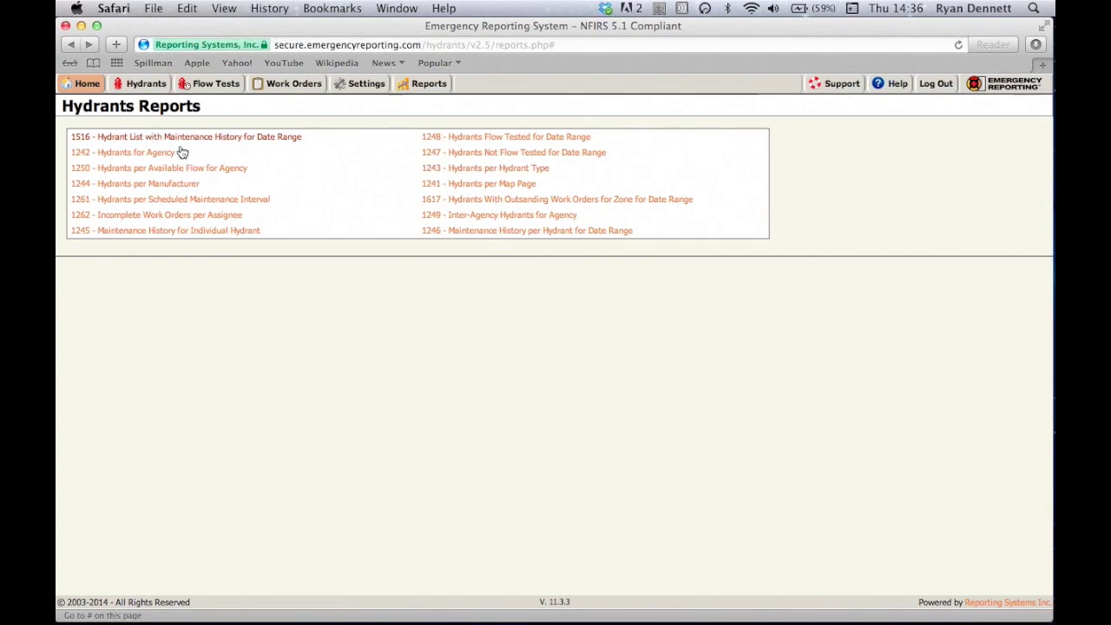
left_click(255, 231)
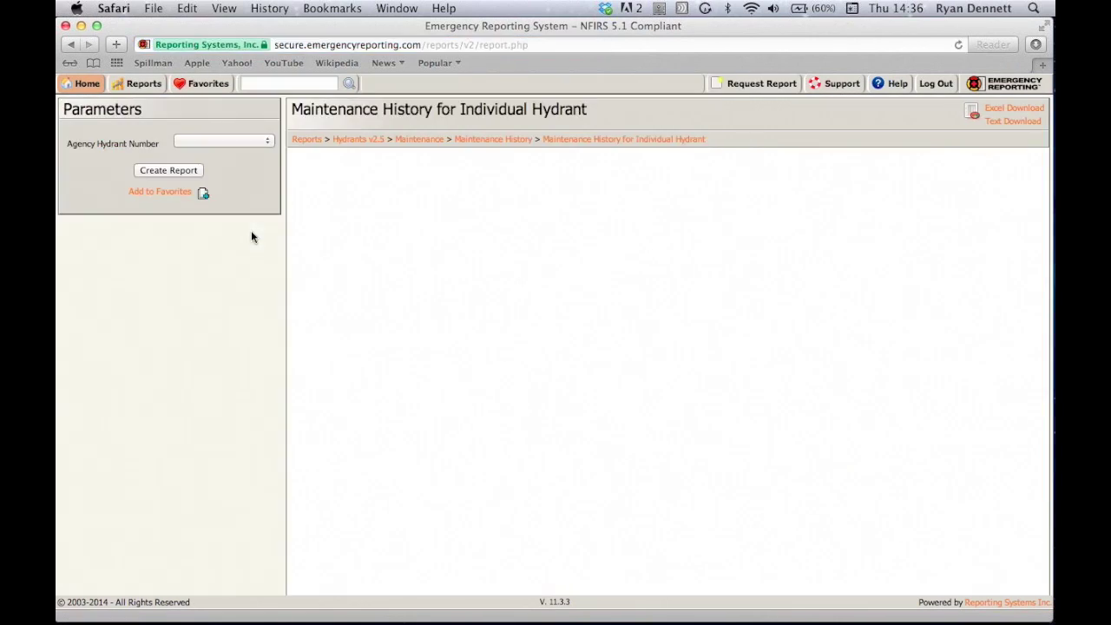
left_click(248, 146)
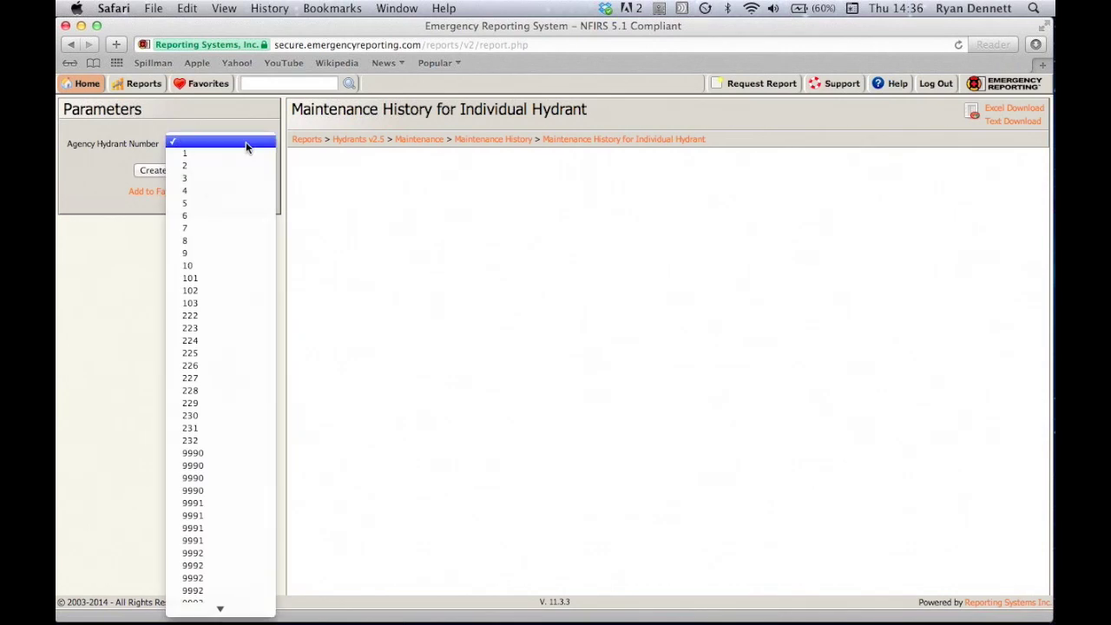
left_click(246, 154)
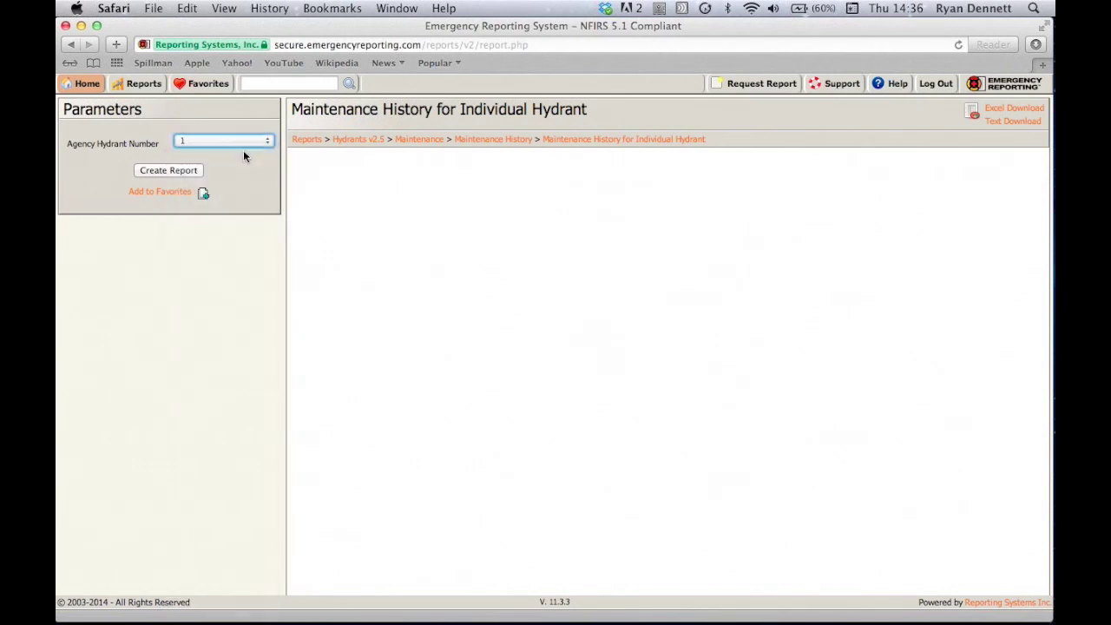
Browse the available hydrant numbers, keep hydrant 1, and create its maintenance history report
left_click(245, 145)
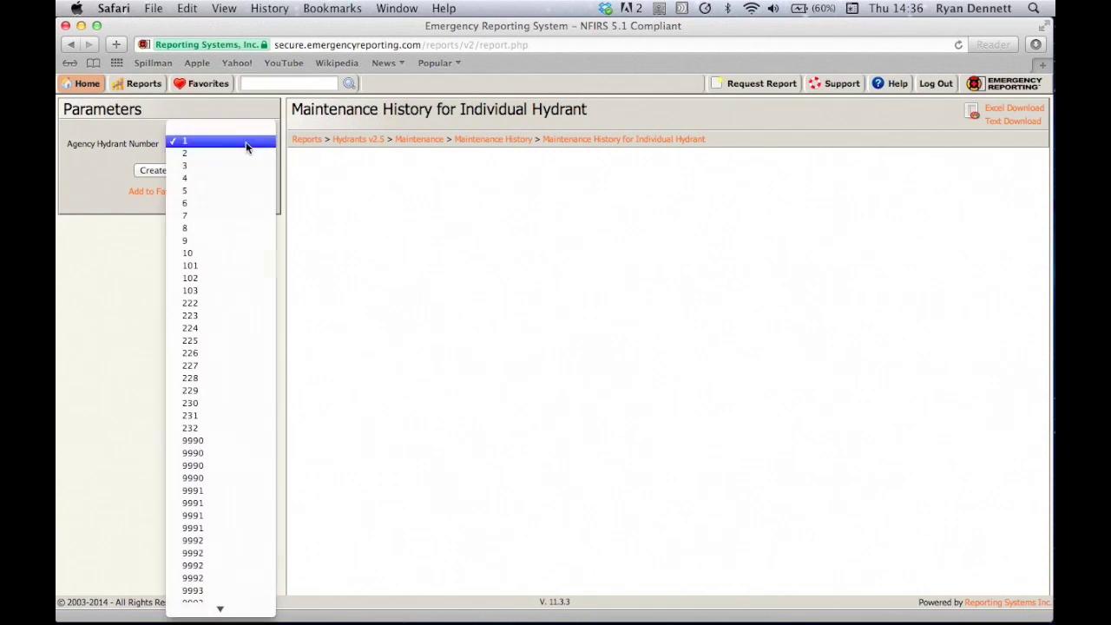
scroll(244, 225, "down", 10)
scroll(244, 220, "down", 10)
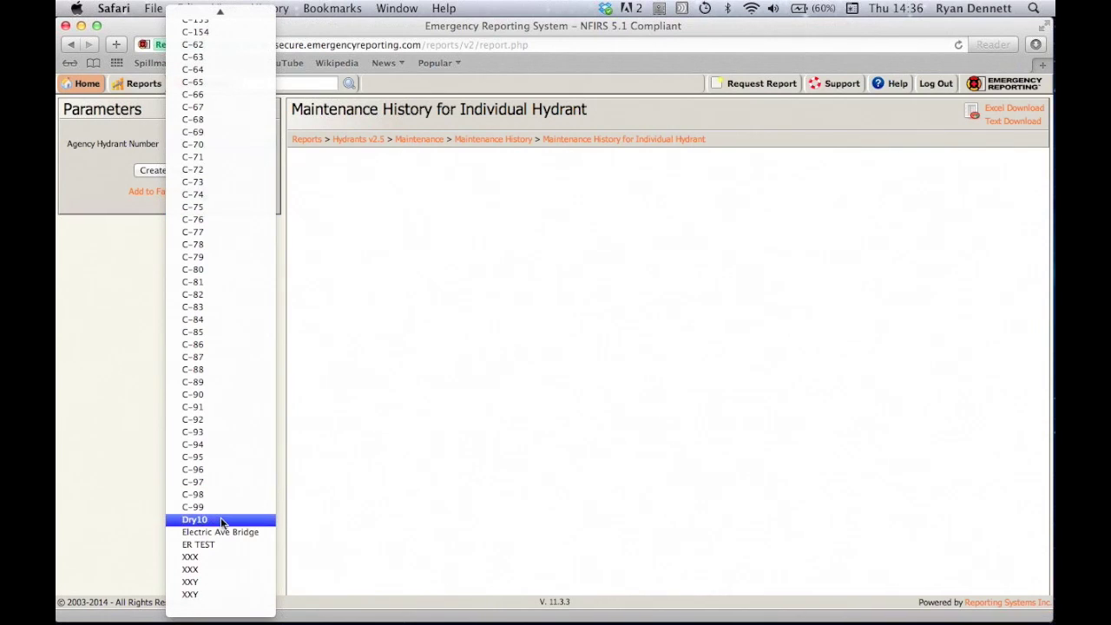
scroll(220, 518, "up", 20)
left_click(89, 192)
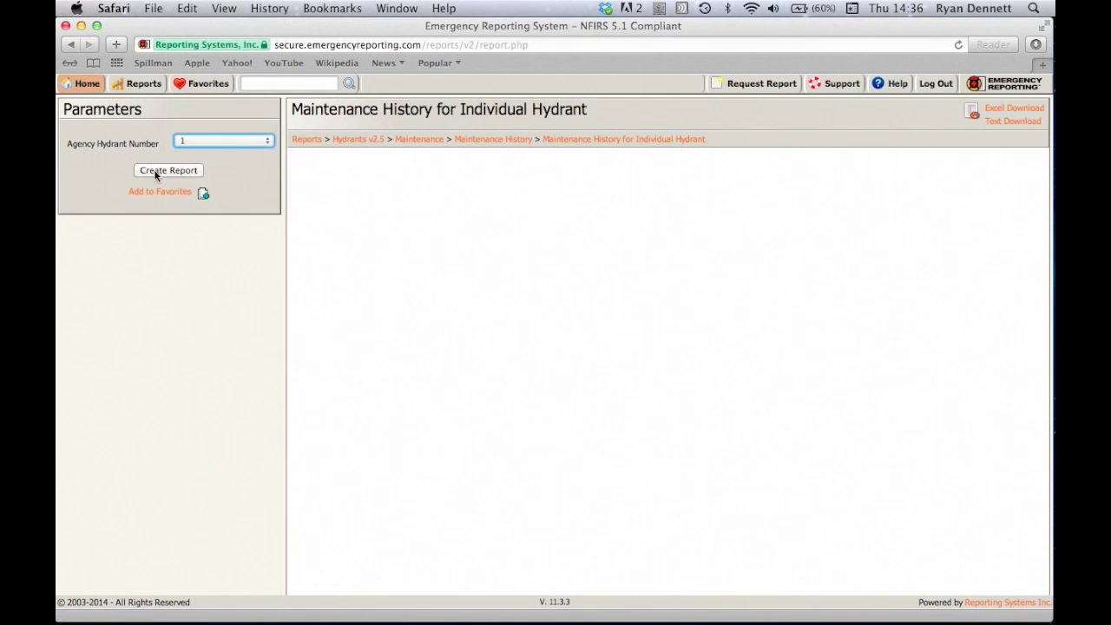
left_click(156, 169)
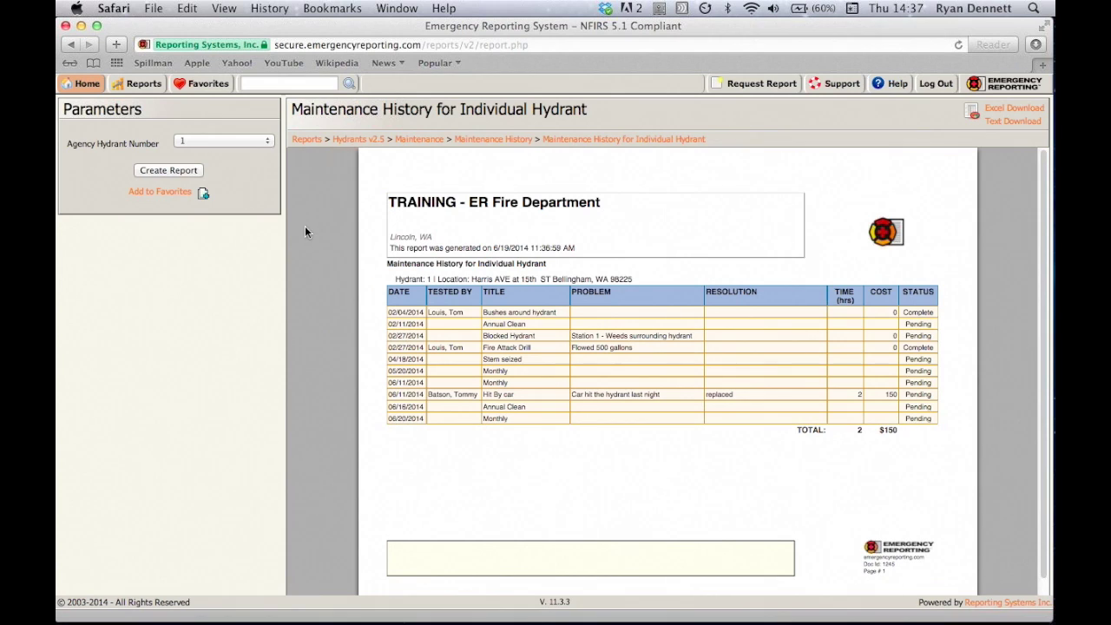
Create the maintenance history report for hydrant number 2 and review its entries
left_click(240, 140)
left_click(239, 154)
left_click(197, 171)
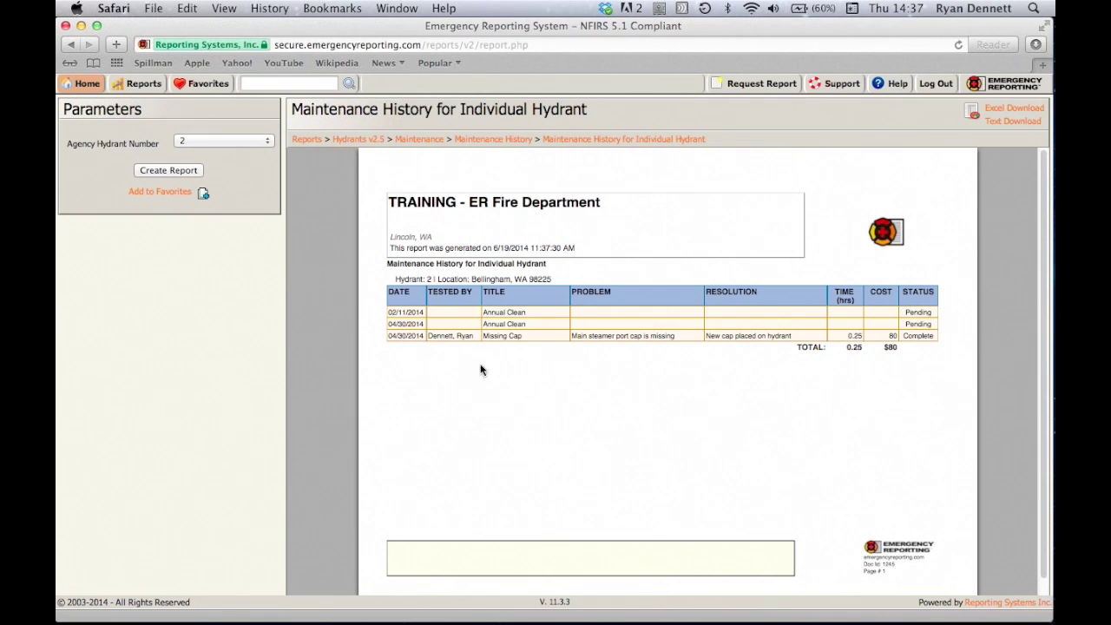
scroll(489, 362, "down", 1)
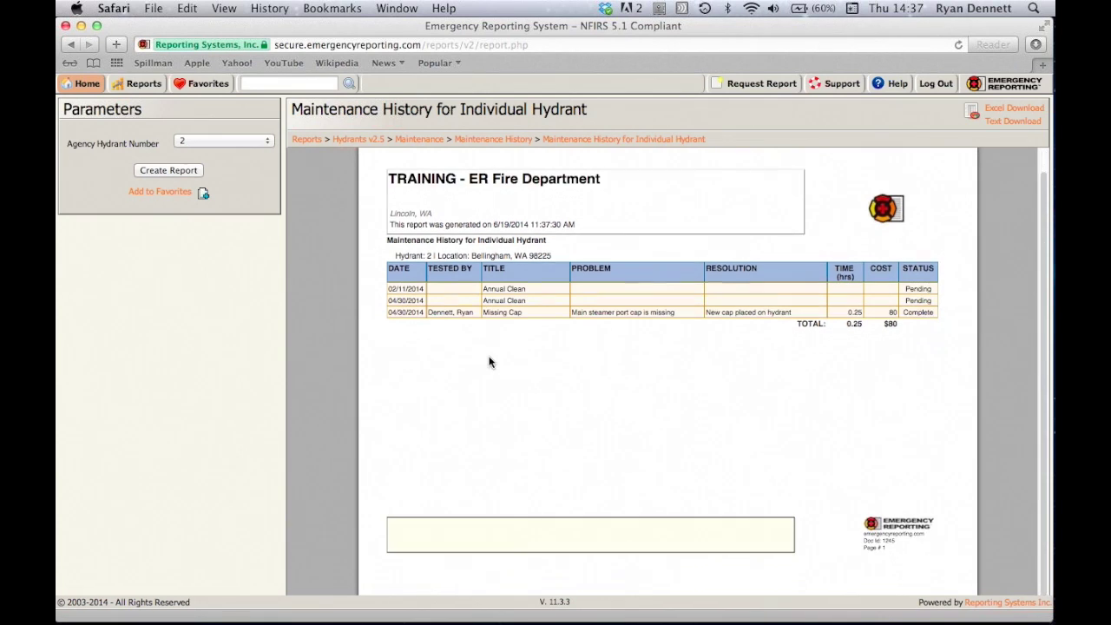
scroll(489, 362, "up", 1)
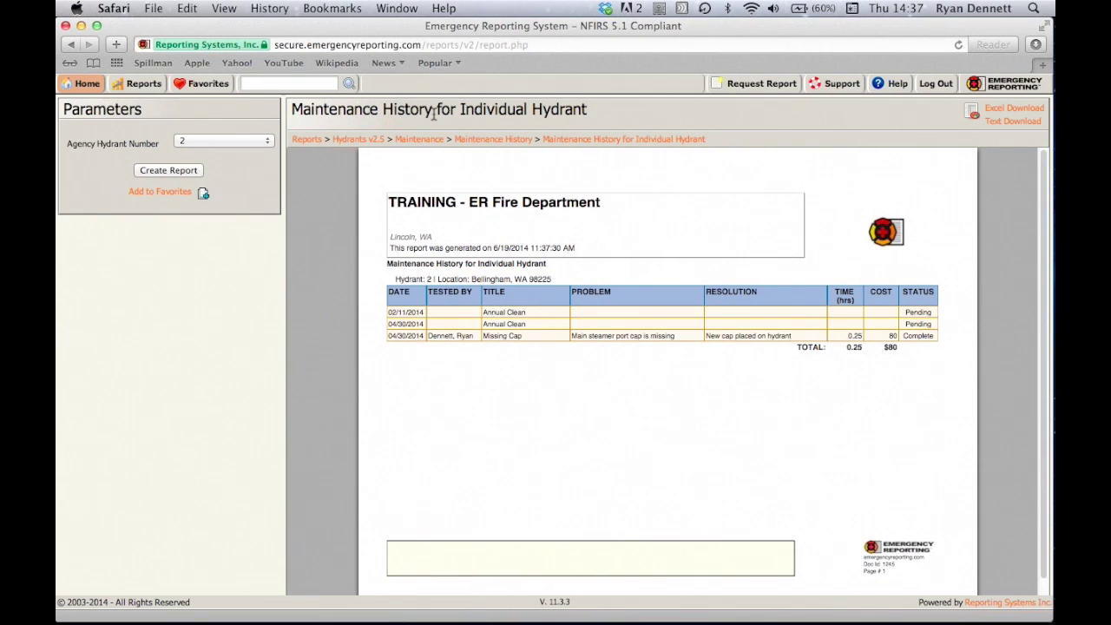
Return to the previous report, resending the form, and open report 1247 through the report search
left_click(72, 48)
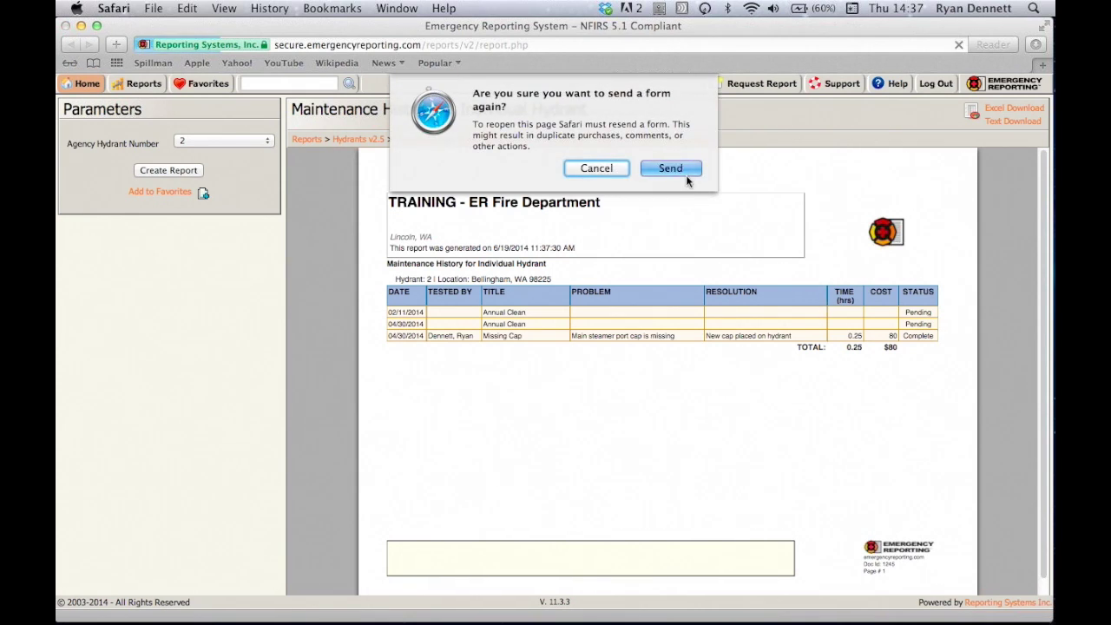
left_click(683, 170)
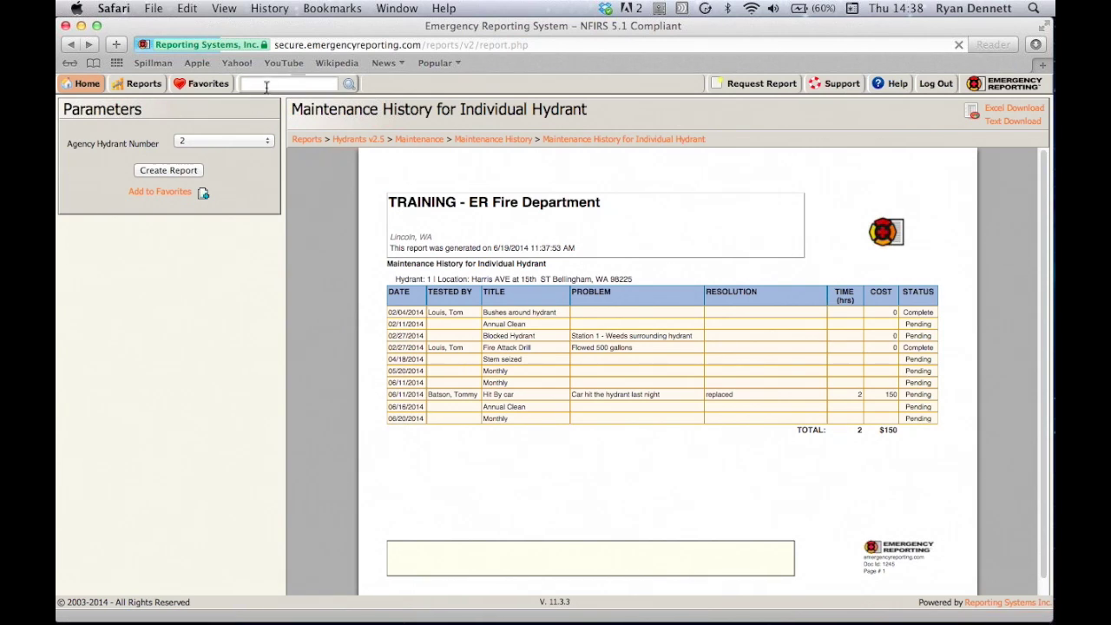
left_click(257, 85)
type("1247")
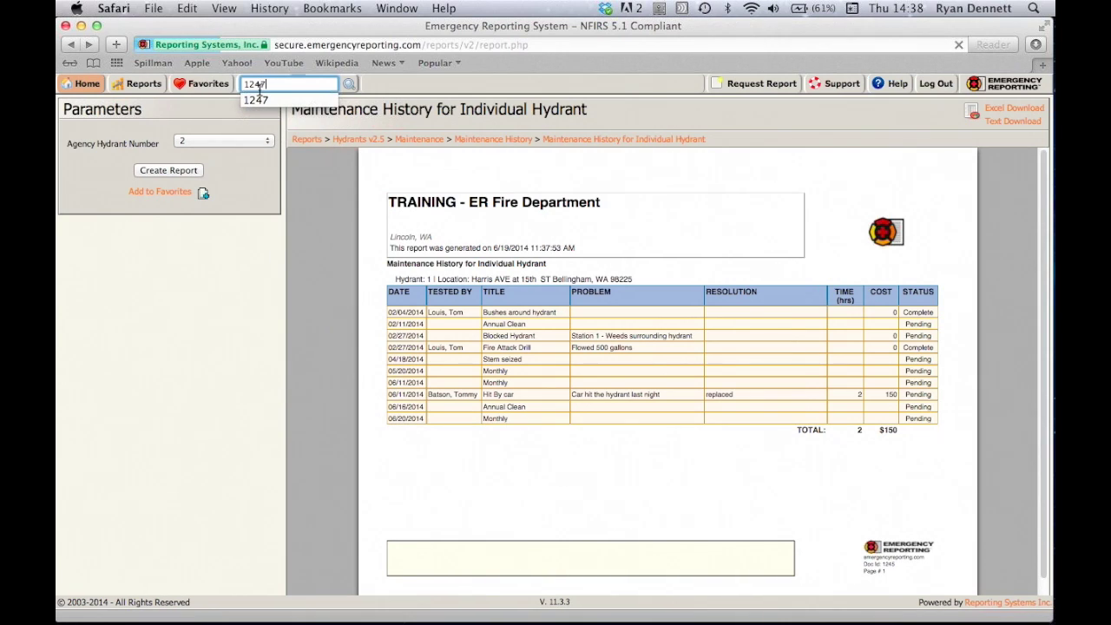
left_click(259, 92)
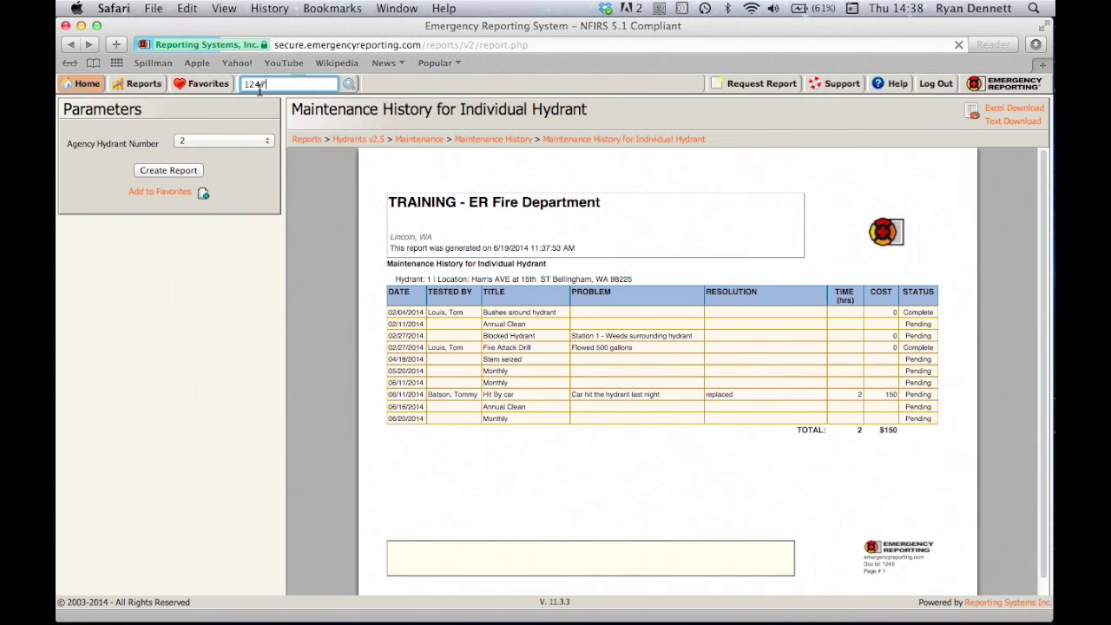
left_click(348, 86)
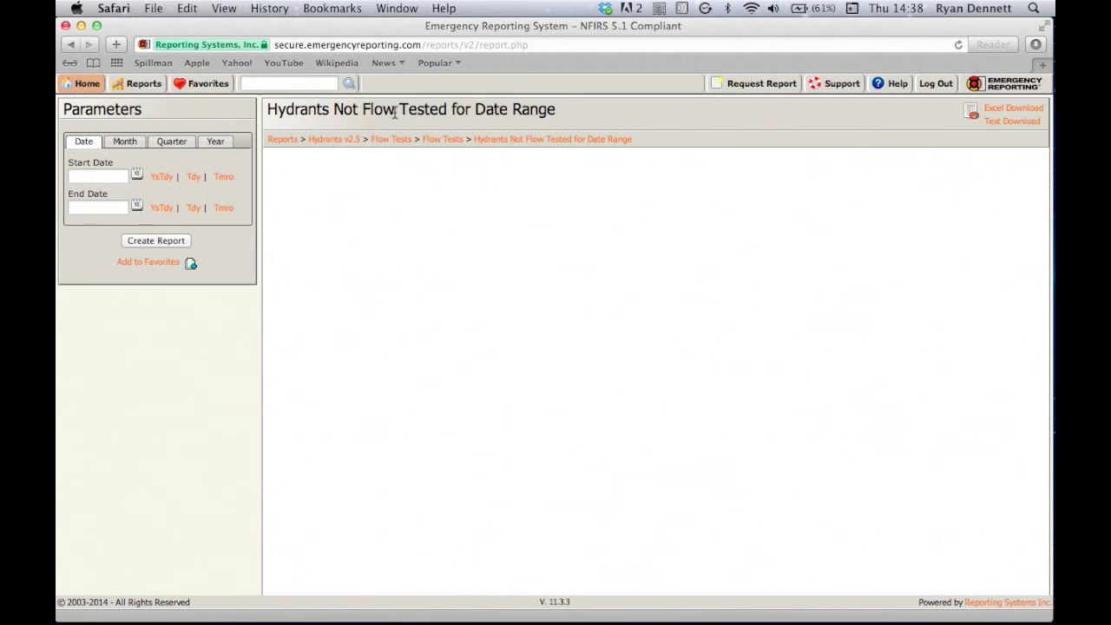
Look through the period options of the Hydrants Not Flow Tested report, choose the year 2014, and create the report
left_click(217, 143)
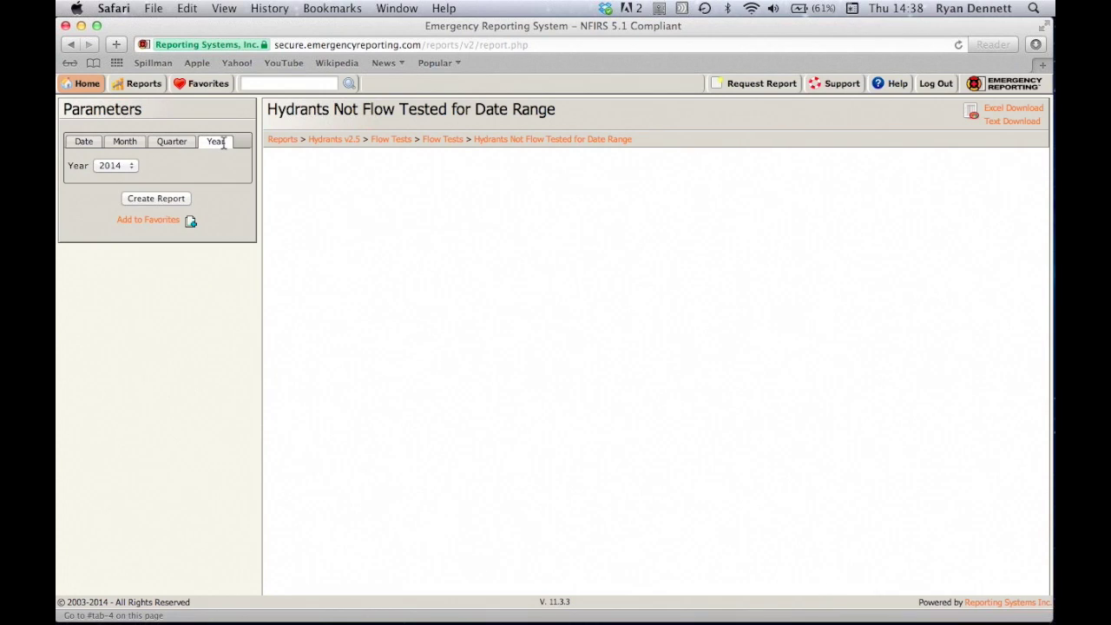
left_click(151, 144)
left_click(124, 141)
left_click(84, 142)
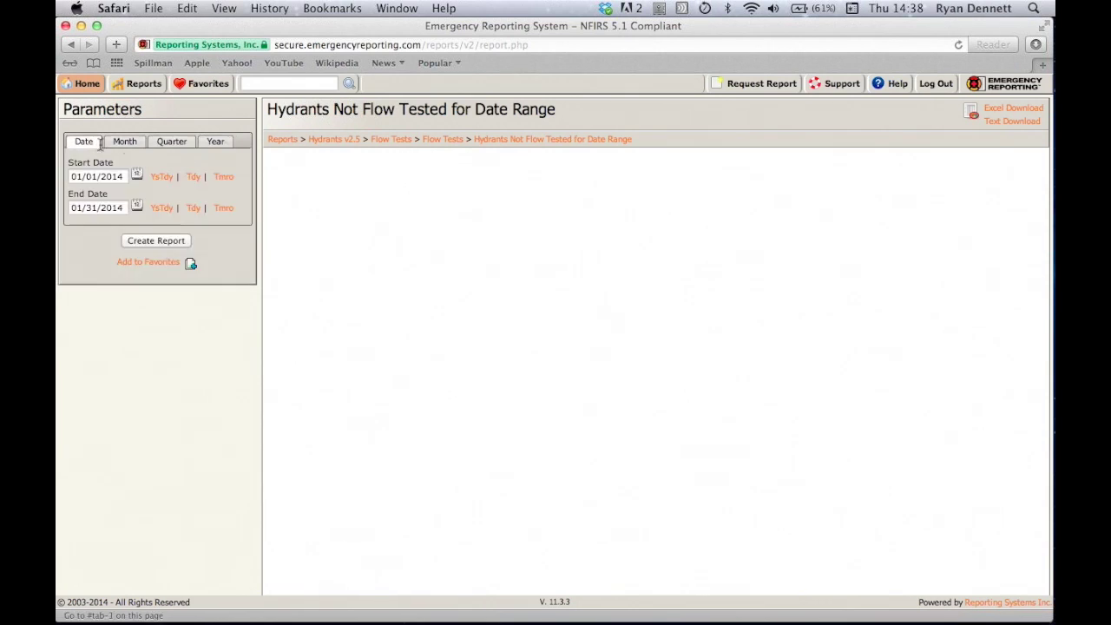
left_click(209, 140)
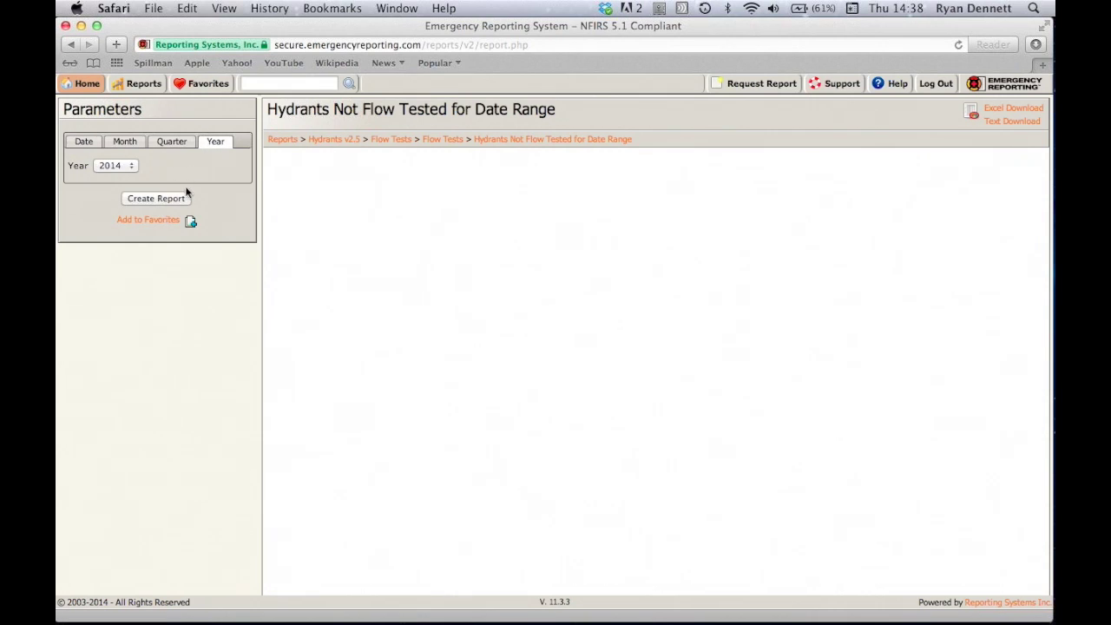
left_click(156, 198)
left_click(184, 199)
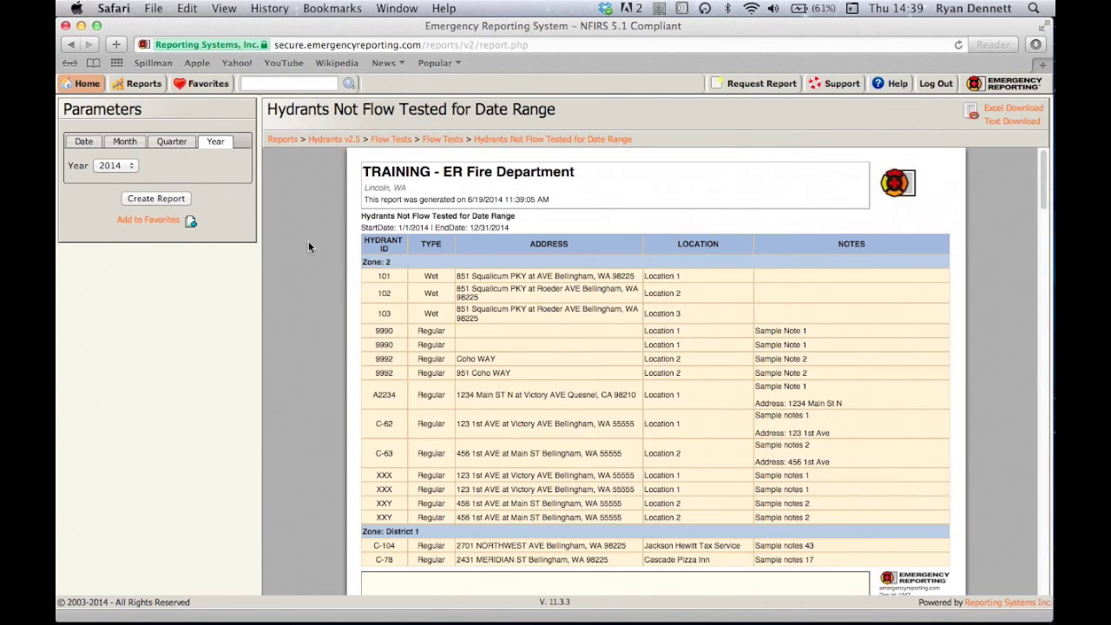
Examine the hydrants not flow tested, grouped by zone, on the first two pages and return to the report's beginning
scroll(390, 273, "down", 1)
scroll(390, 272, "down", 5)
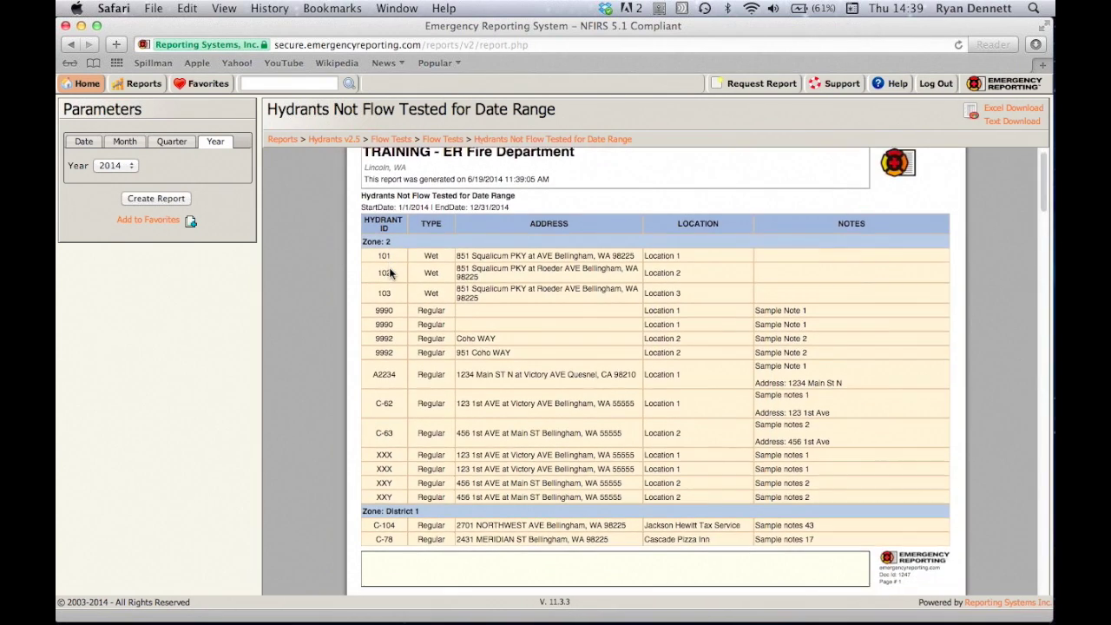
scroll(390, 273, "up", 5)
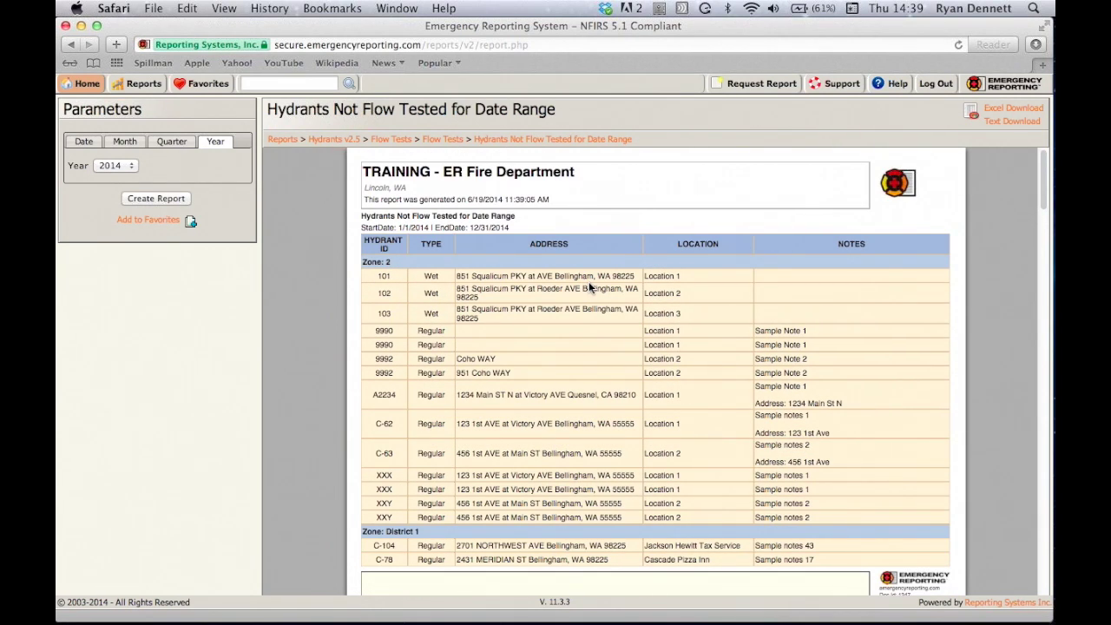
scroll(476, 266, "down", 3)
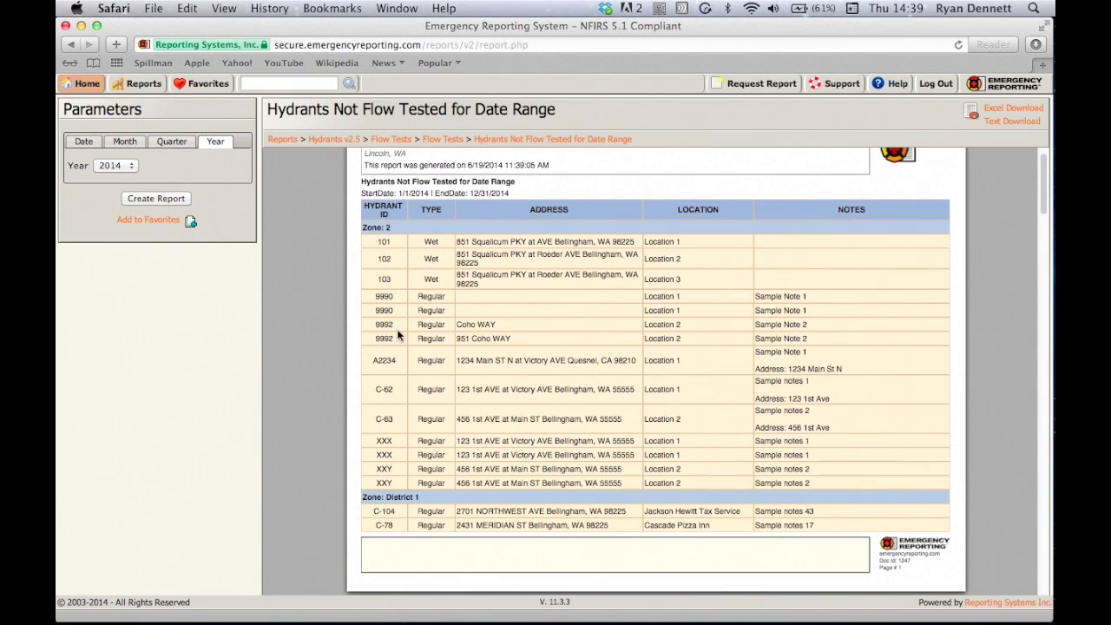
scroll(400, 332, "down", 3)
scroll(398, 391, "down", 5)
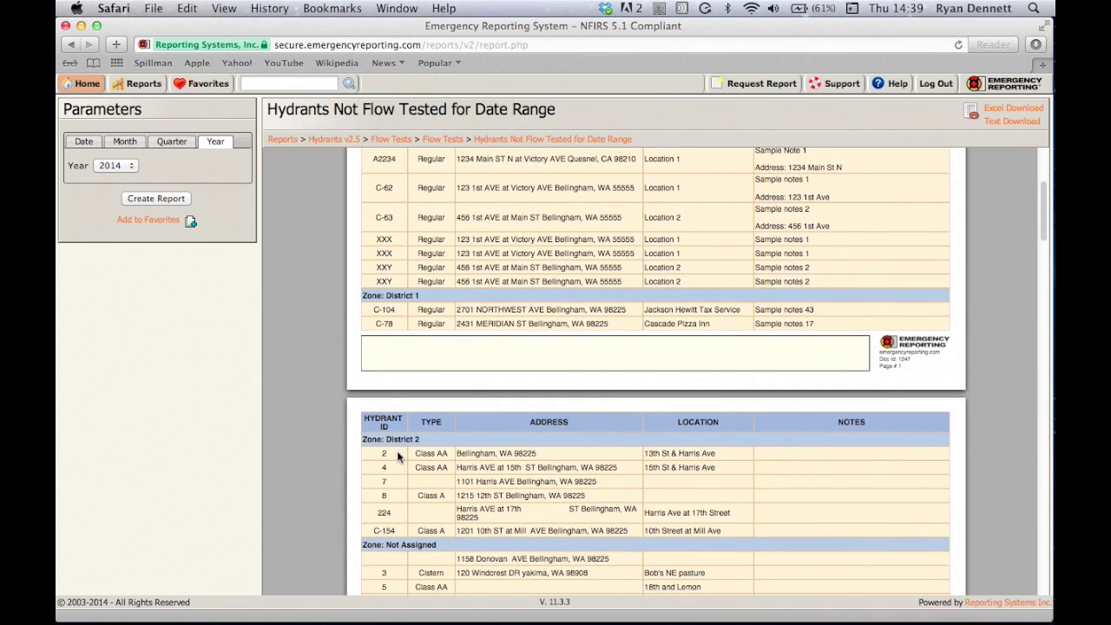
scroll(398, 457, "down", 5)
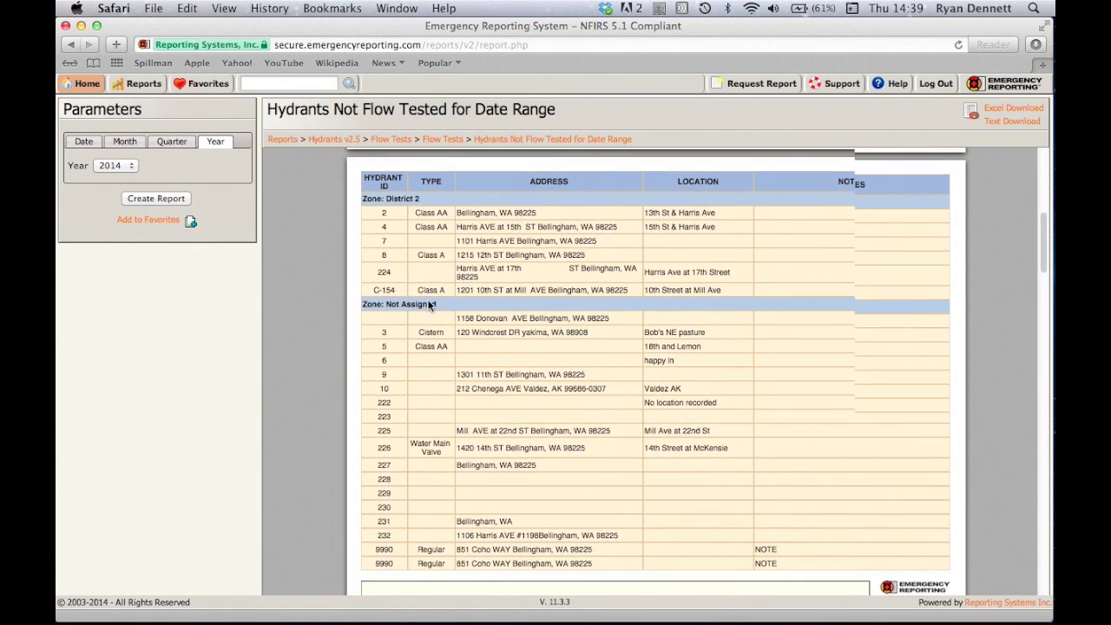
scroll(427, 303, "up", 8)
scroll(427, 303, "up", 3)
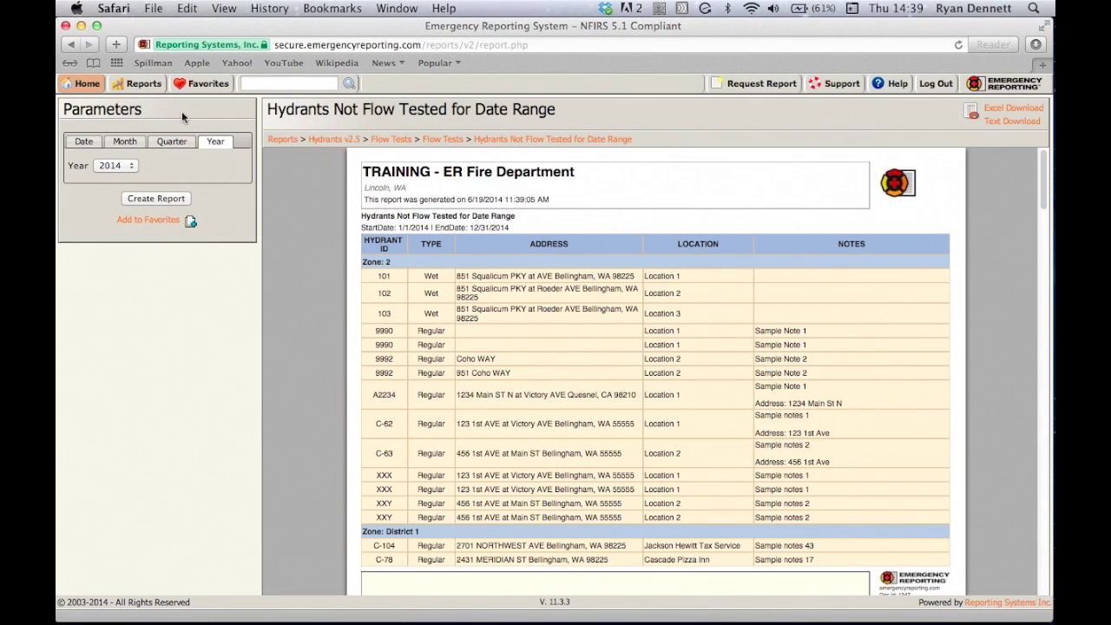
Open the Hydrants module, filter the hydrant list to the Dry type, and view all its columns
mouse_move(92, 88)
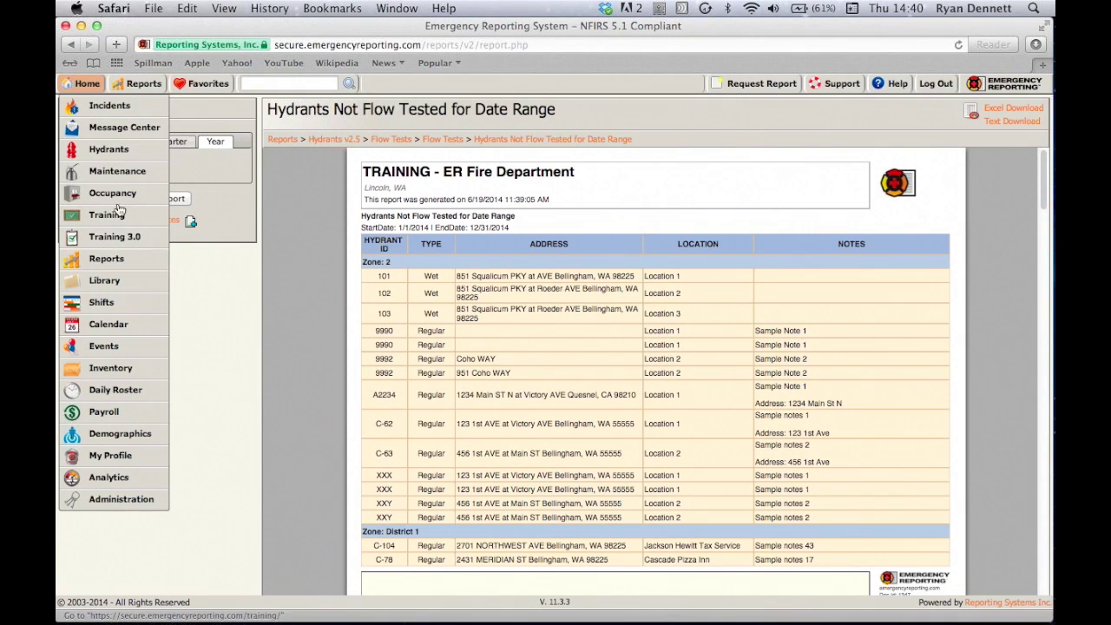
left_click(132, 152)
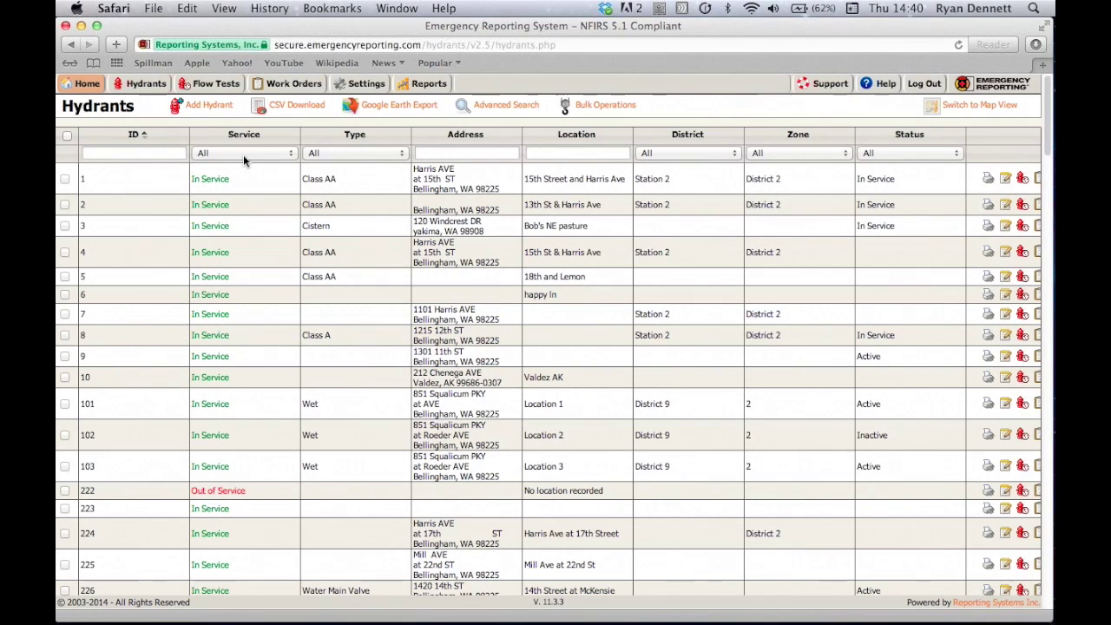
left_click(331, 153)
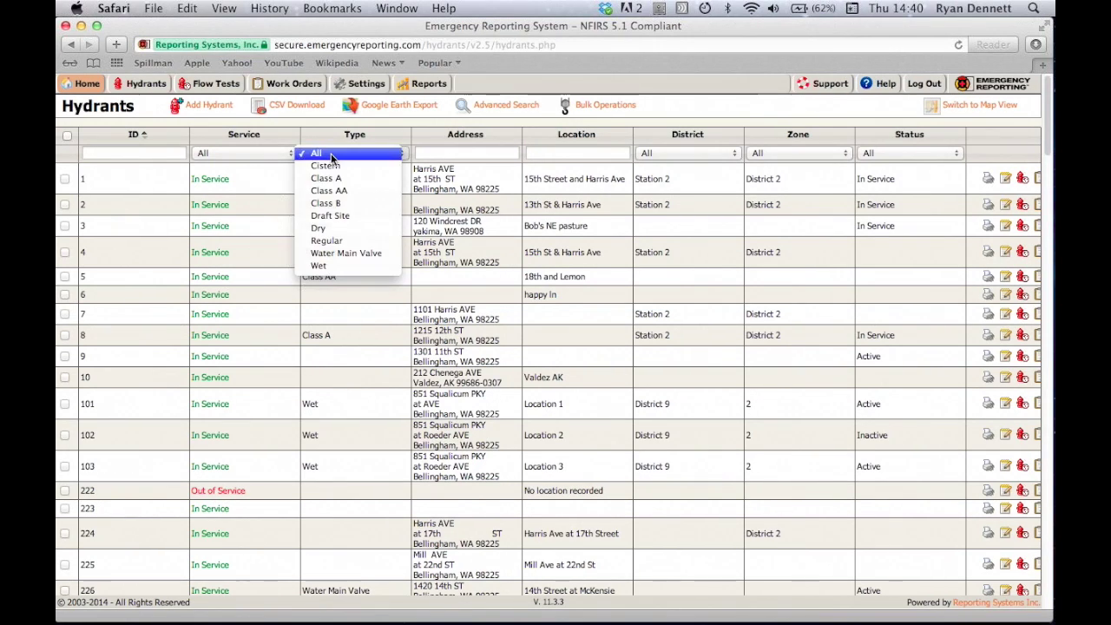
left_click(335, 229)
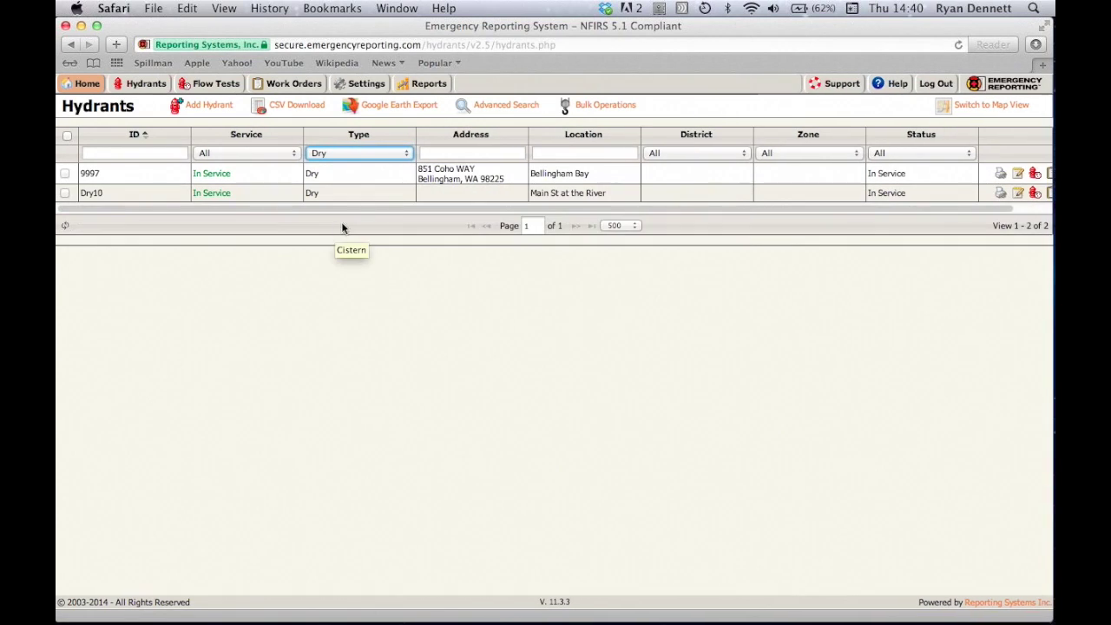
scroll(365, 191, "right", 2)
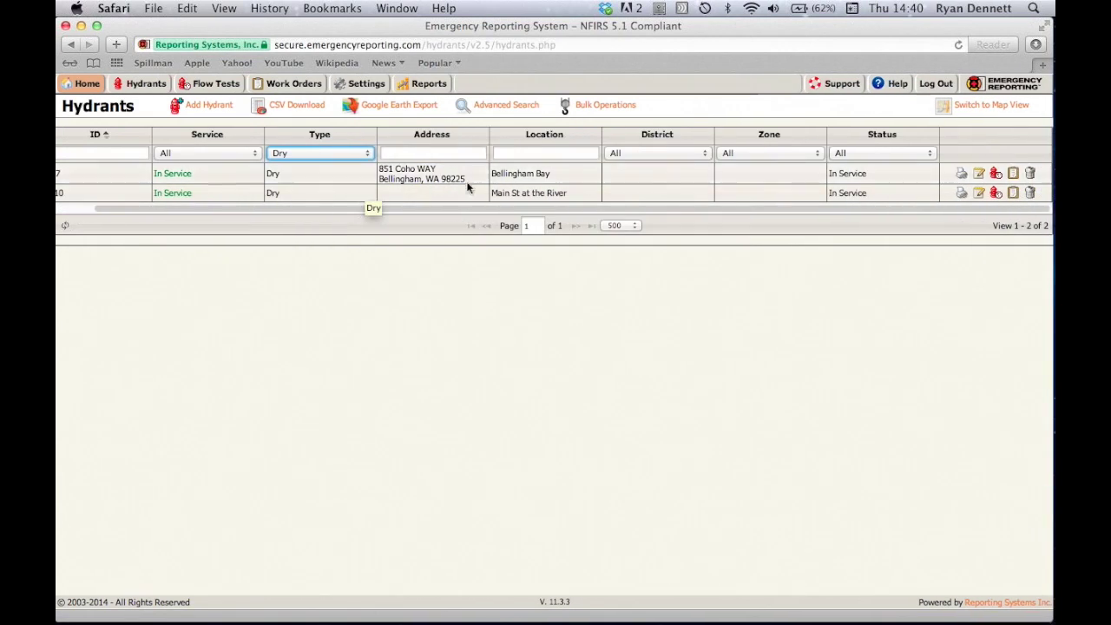
scroll(507, 190, "left", 1)
scroll(507, 189, "left", 2)
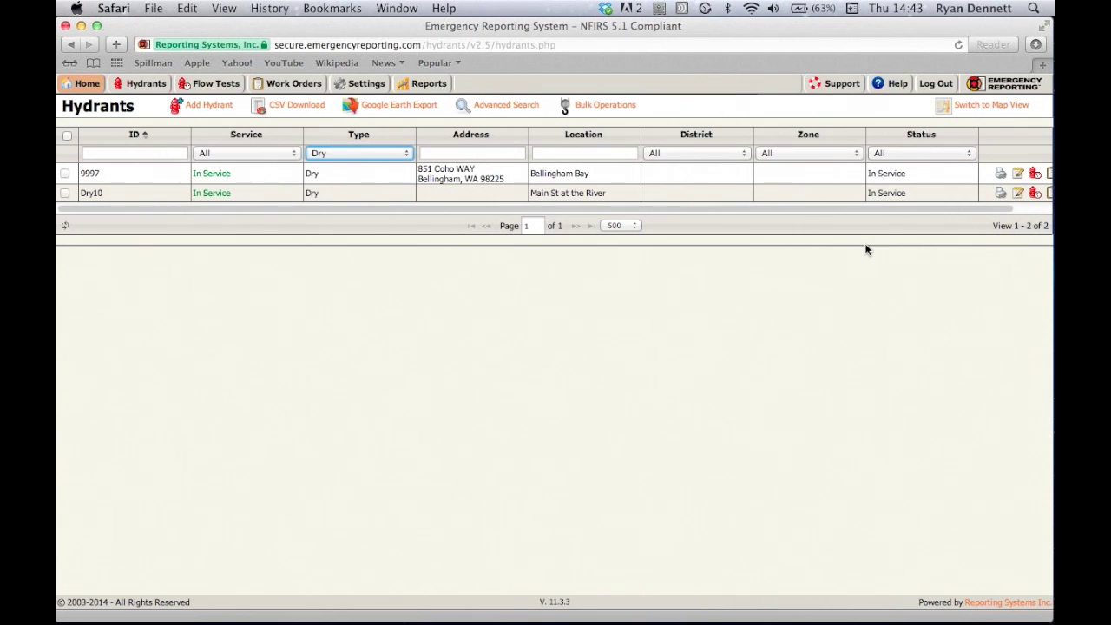
Open dry hydrant 9997, check its scheduled maintenance and work orders, and return to the scheduled maintenance
left_click(363, 173)
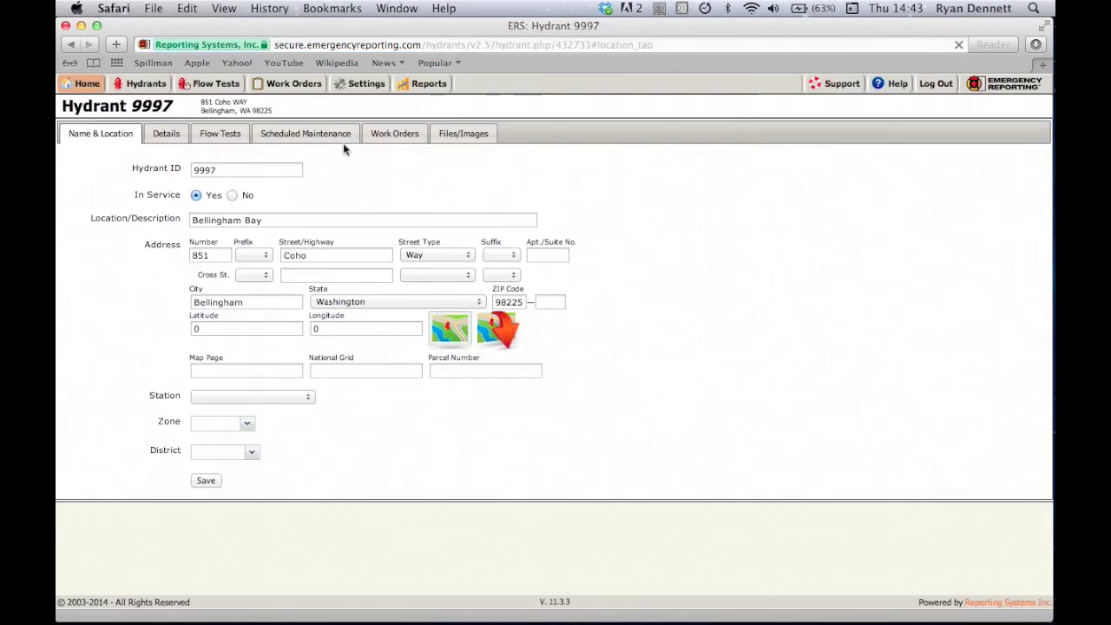
left_click(322, 135)
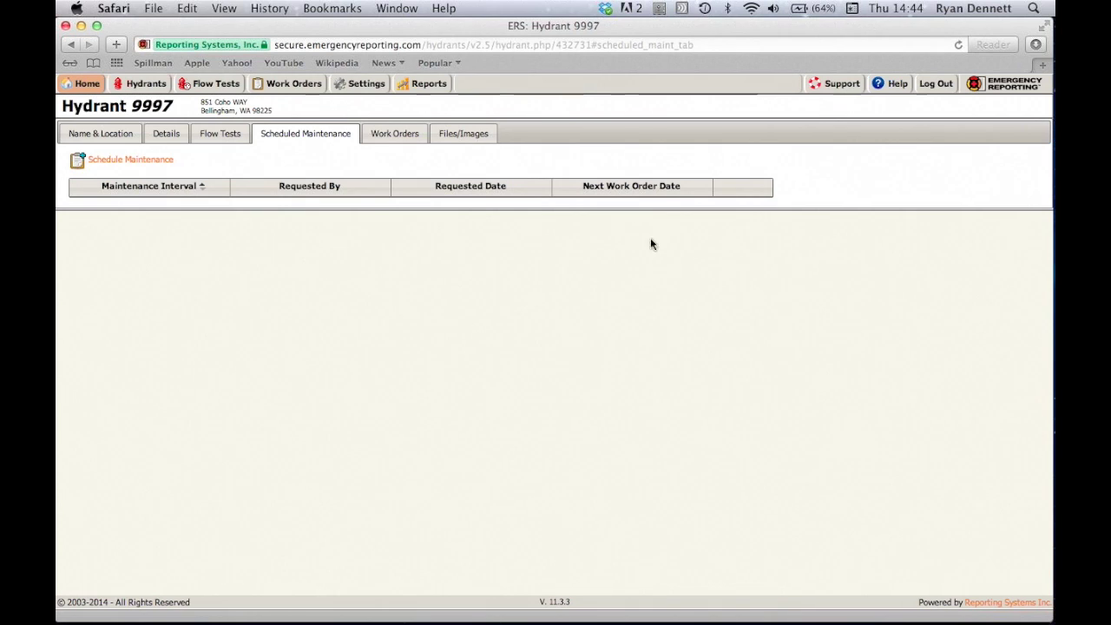
left_click(409, 137)
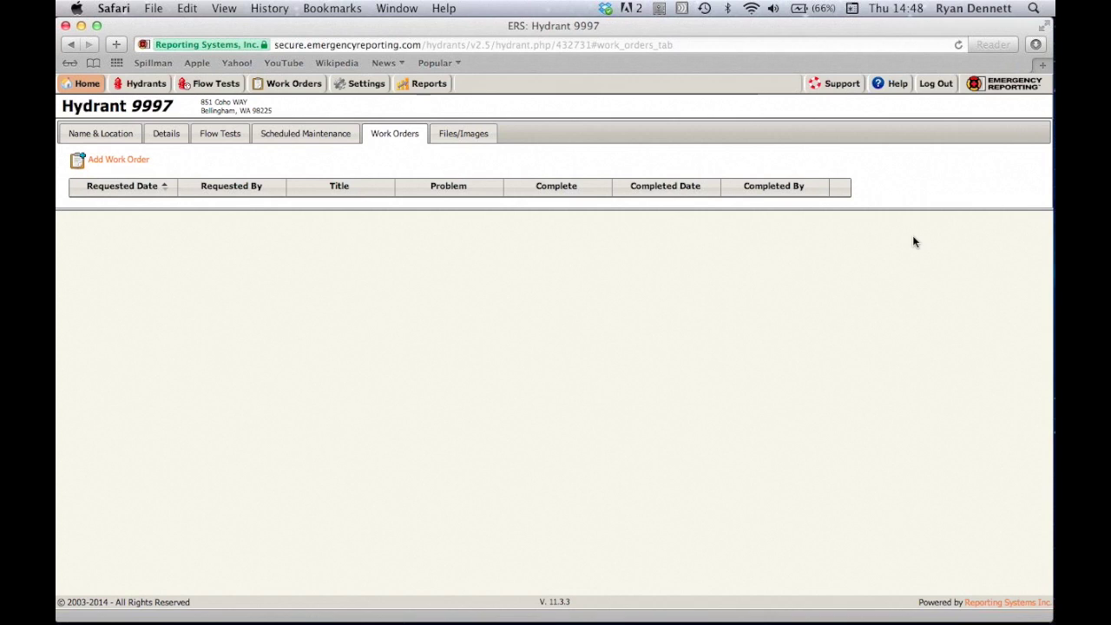
left_click(335, 136)
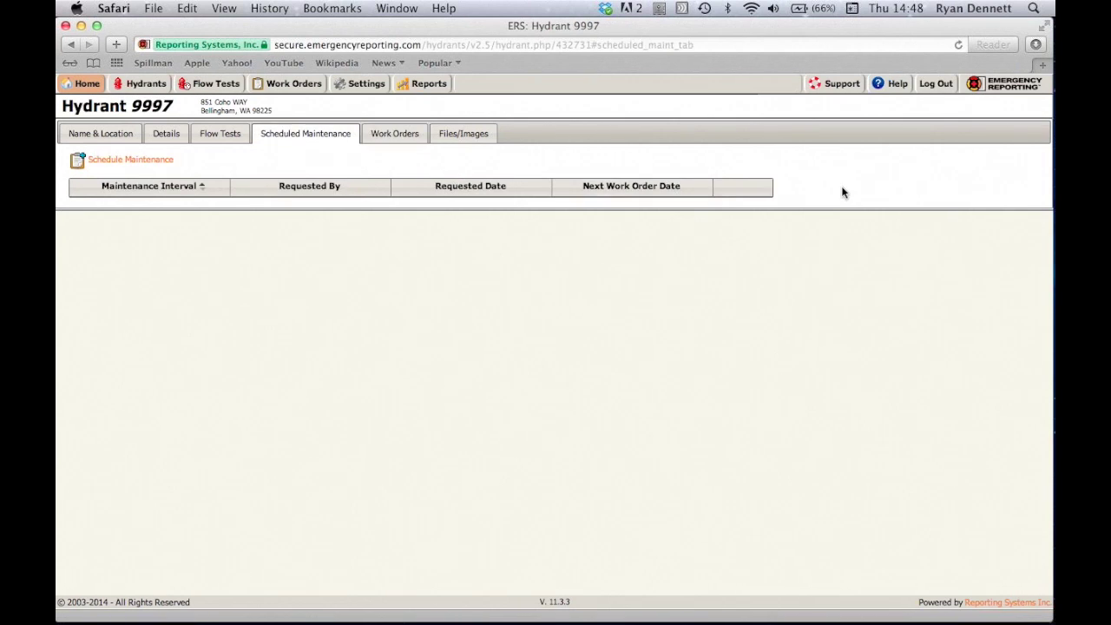